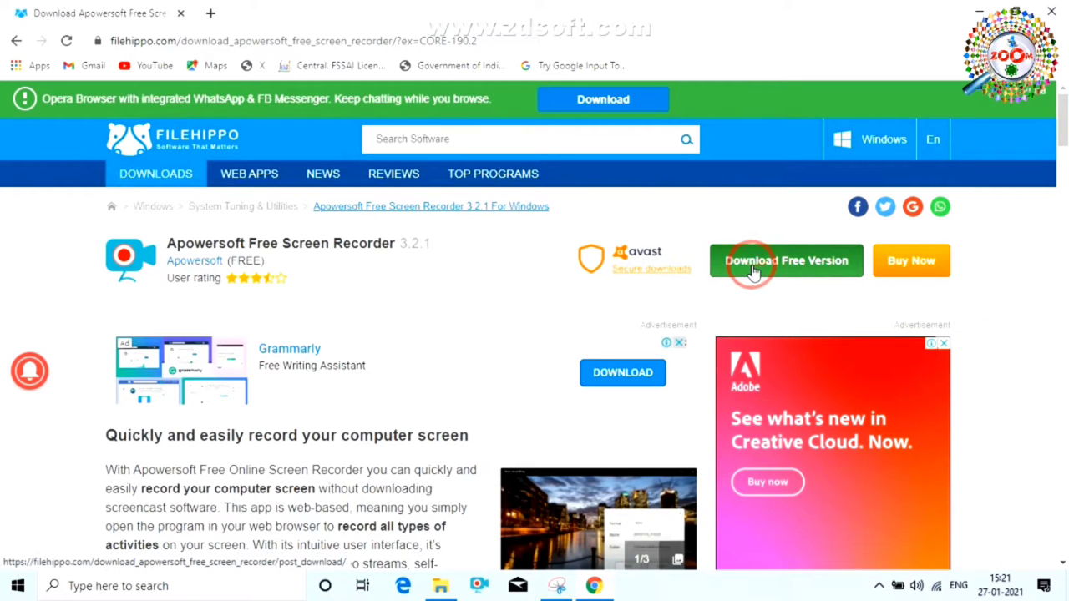
Download the free version of Apowersoft Free Screen Recorder, run the downloaded installer and minimize the browser.
left_click(798, 263)
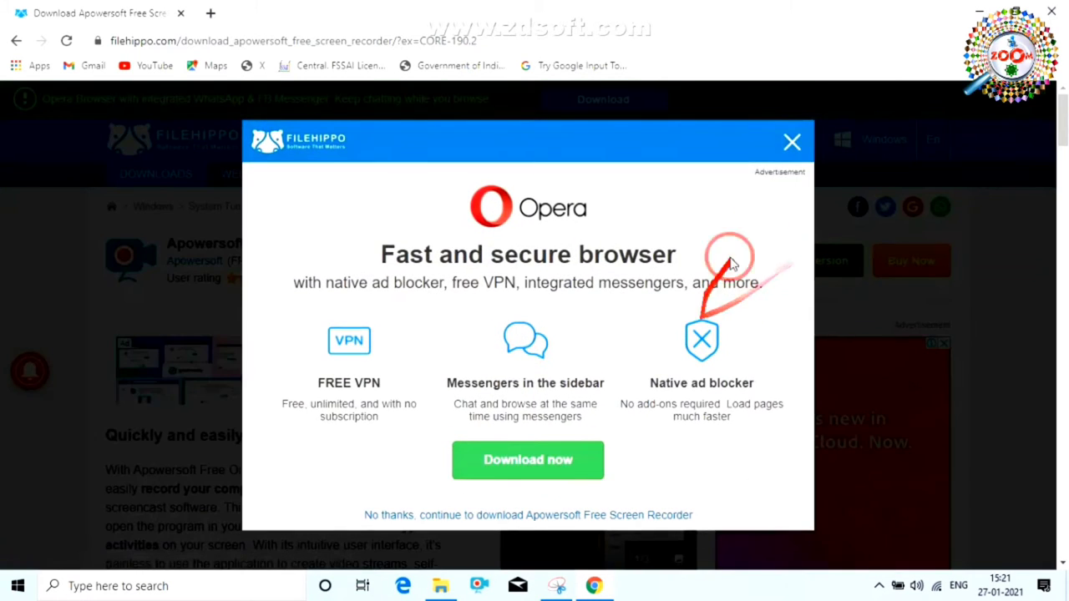
left_click(792, 145)
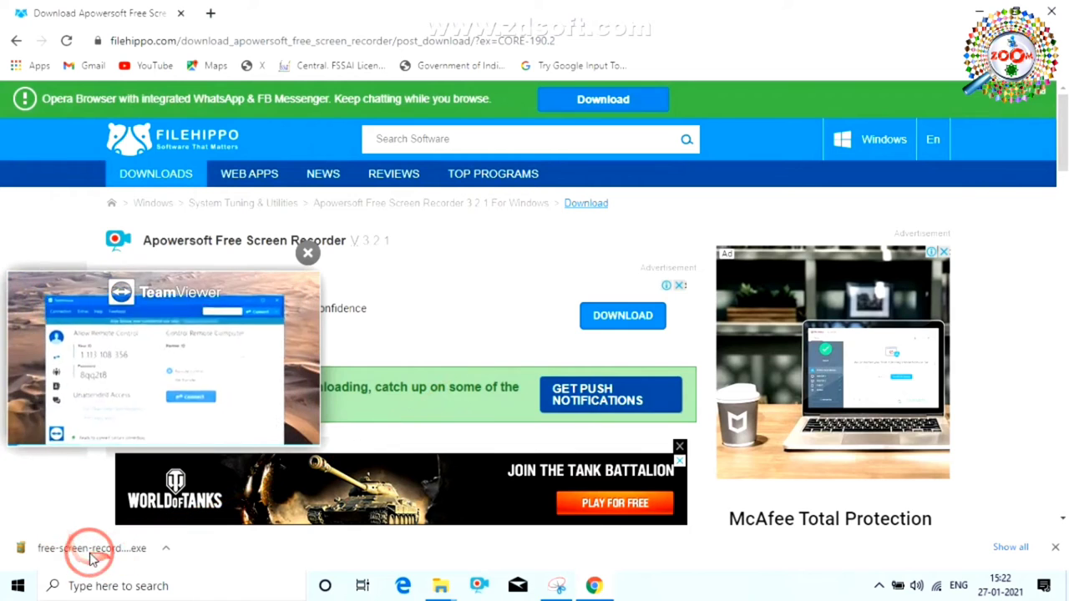
left_click(92, 550)
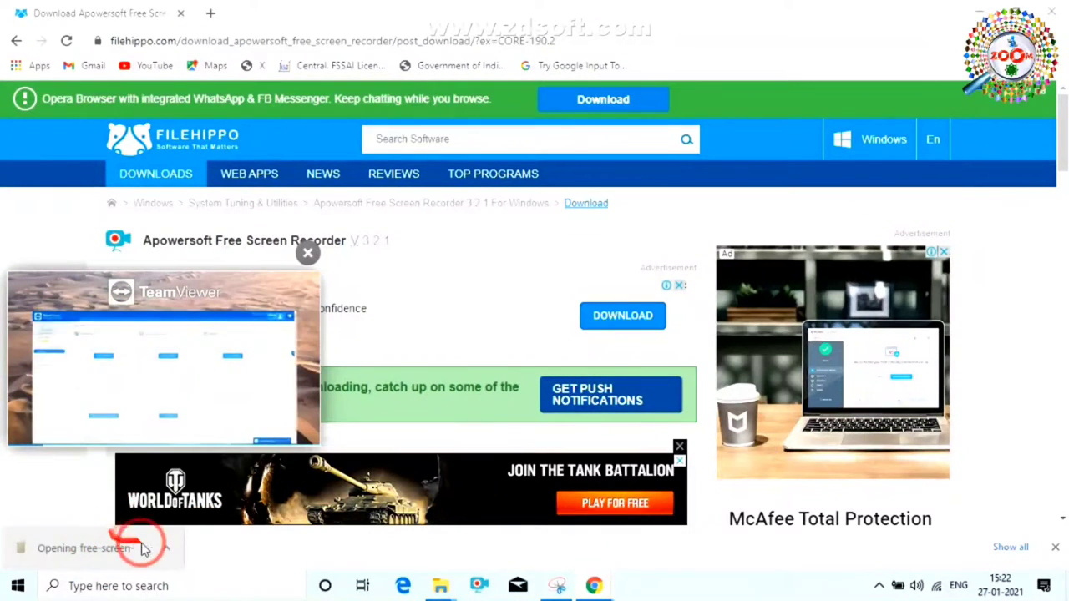
left_click(983, 10)
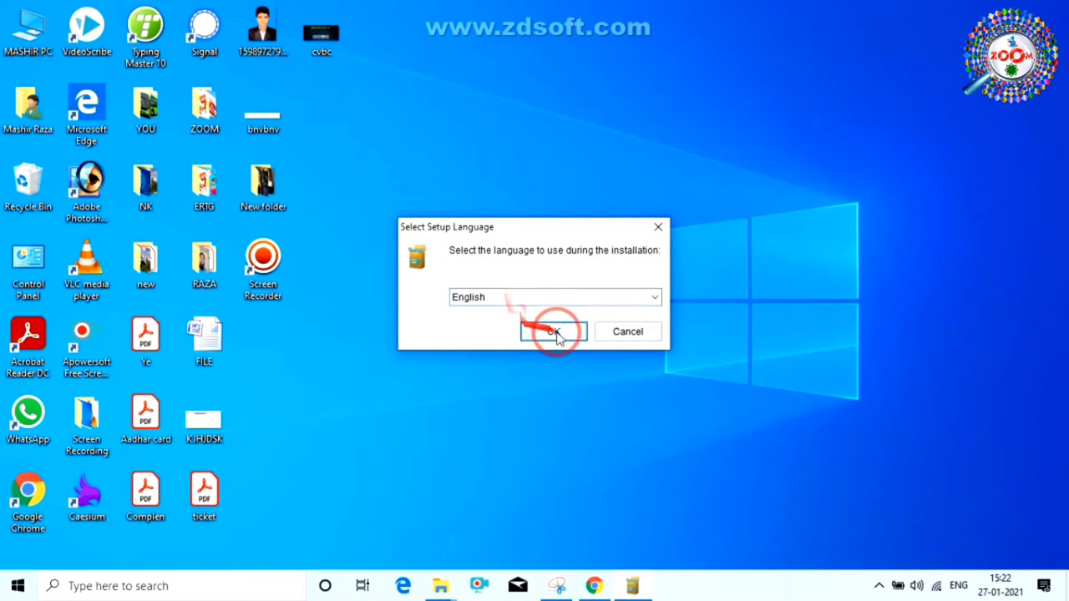
Choose English as the setup language and continue to the license agreement.
left_click(575, 301)
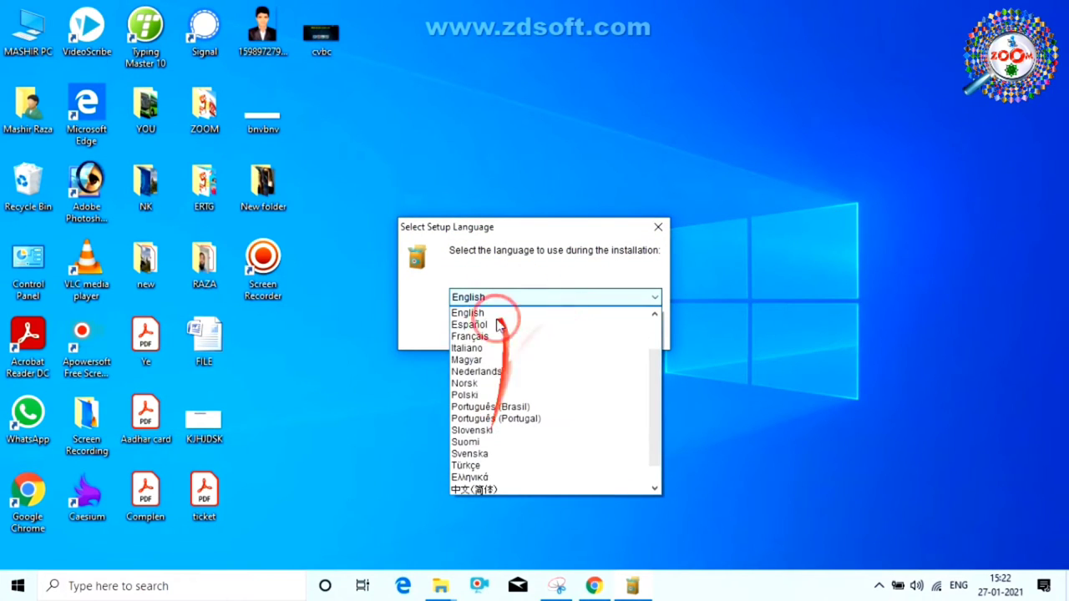
left_click(478, 317)
left_click(553, 332)
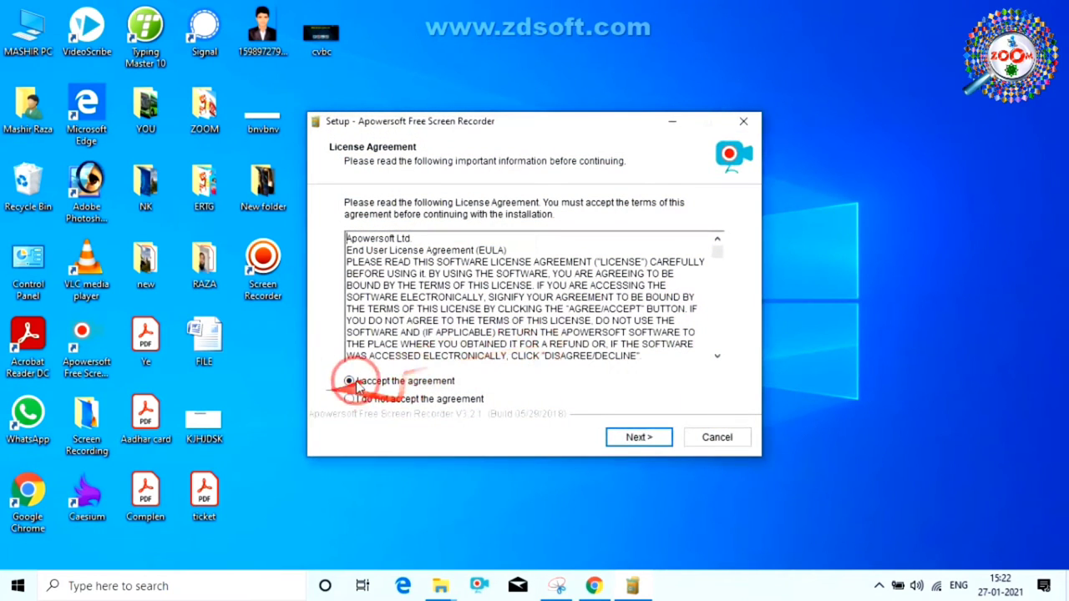
Install Apowersoft Free Screen Recorder in the default folder with desktop and Quick Launch shortcuts, and open the recorder.
left_click(639, 437)
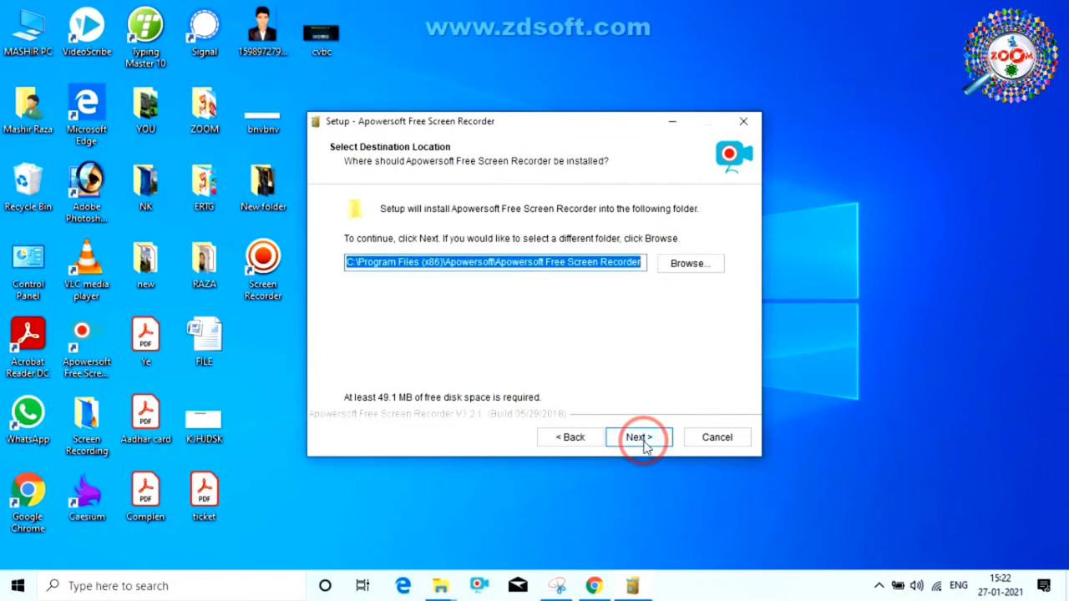
left_click(643, 441)
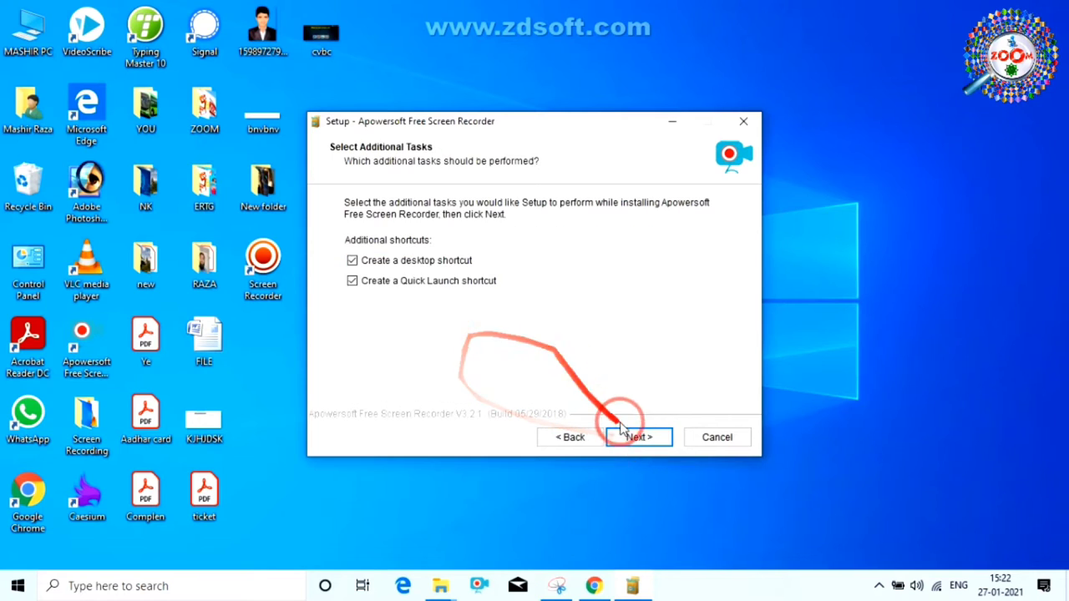
left_click(638, 442)
left_click(637, 443)
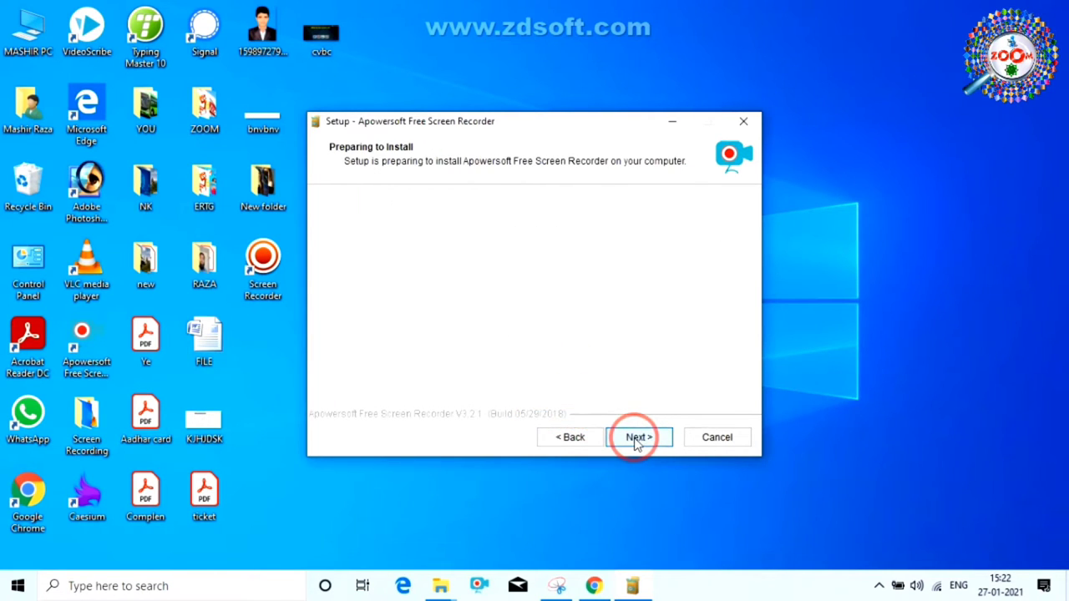
left_click(642, 442)
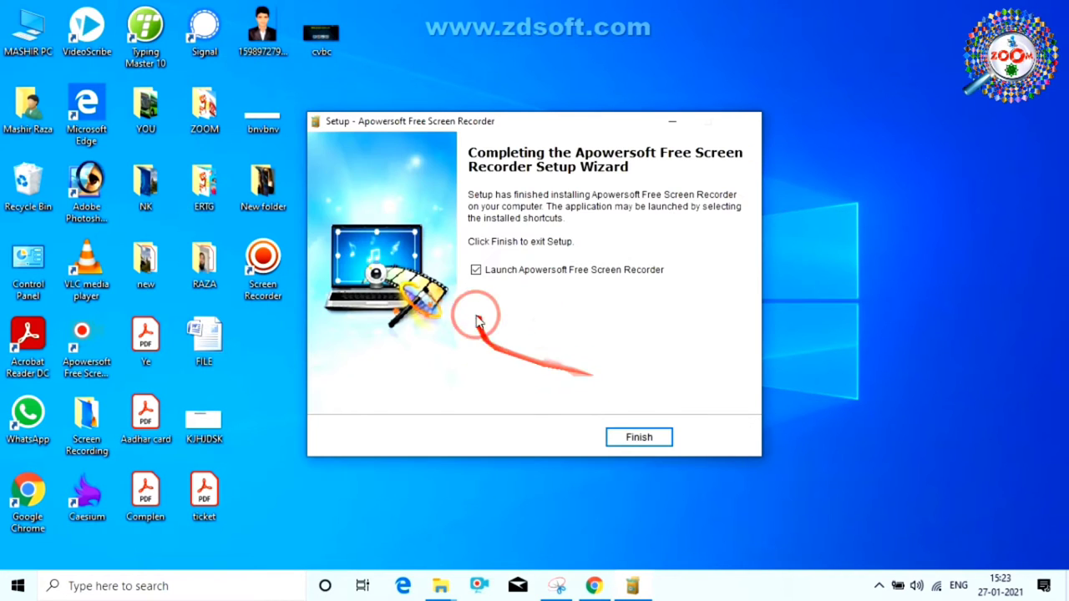
left_click(640, 440)
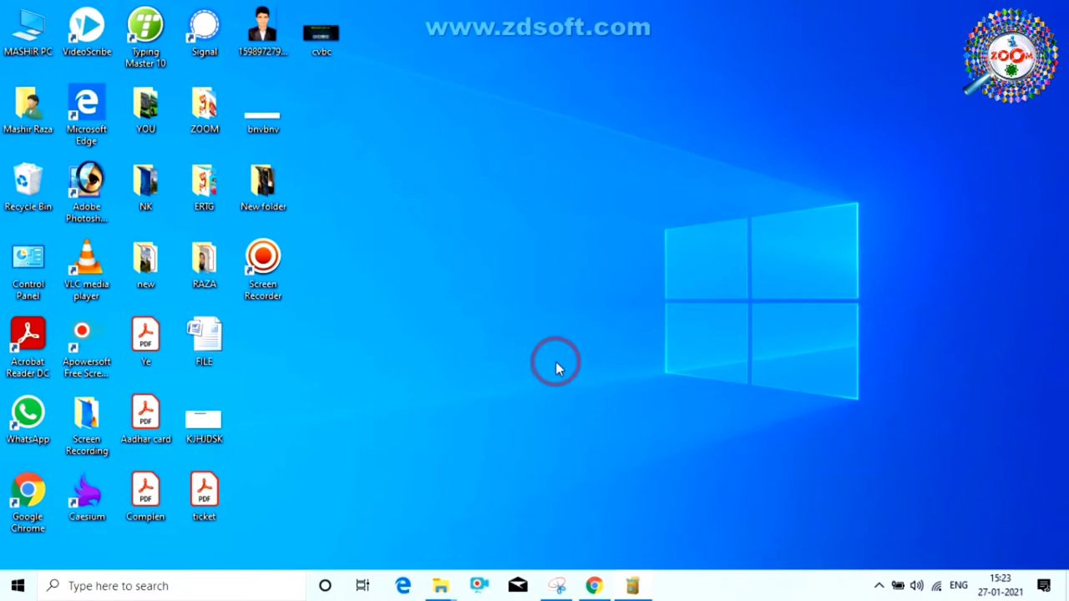
double_click(94, 335)
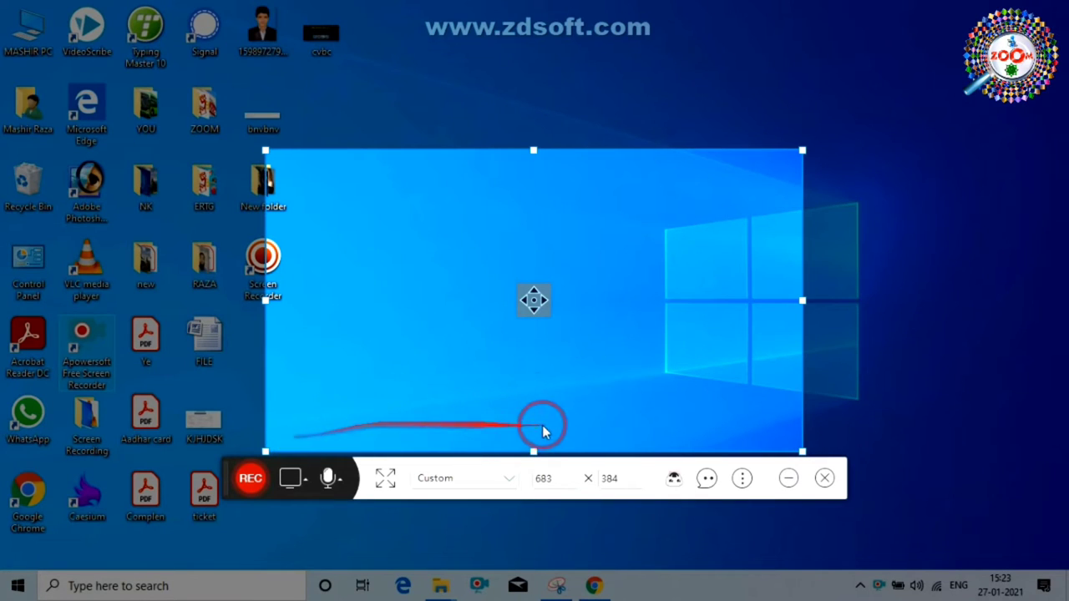
Enlarge the recording area freehand on three sides to about 999 x 451 pixels.
left_click_drag(802, 300, 885, 300)
left_click_drag(575, 150, 575, 97)
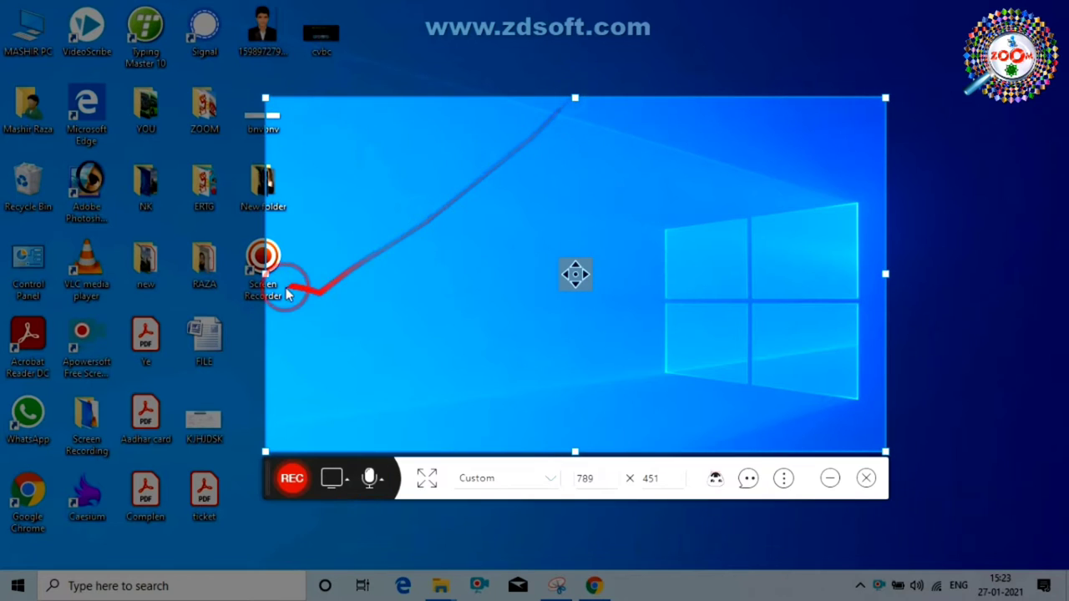
left_click_drag(265, 274, 204, 276)
left_click_drag(885, 273, 989, 273)
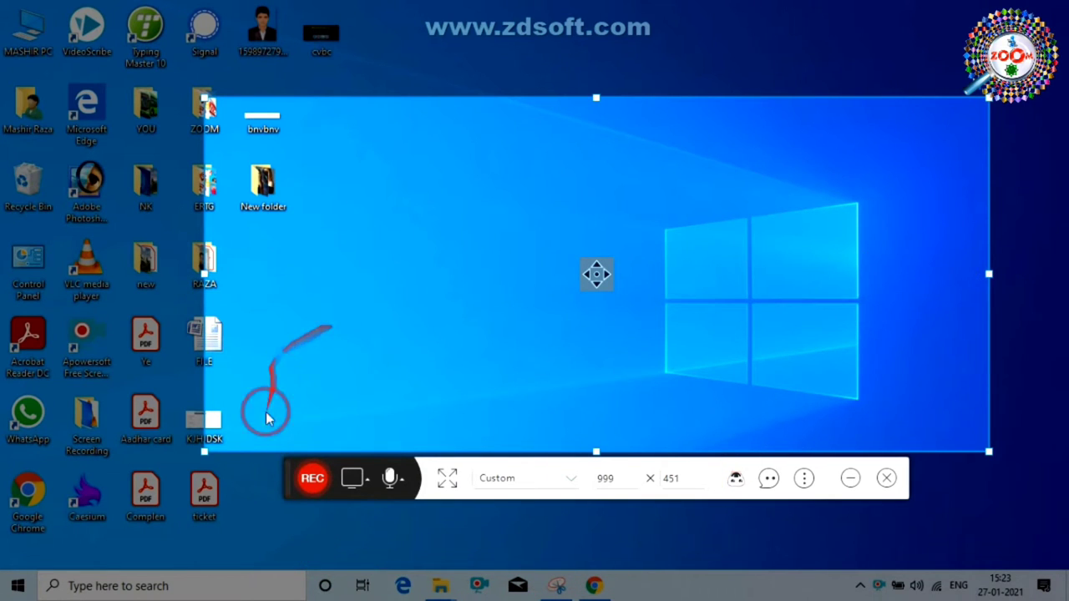
Check the screen and web camera source choices, and use System sound and microphone as the audio input.
left_click(362, 480)
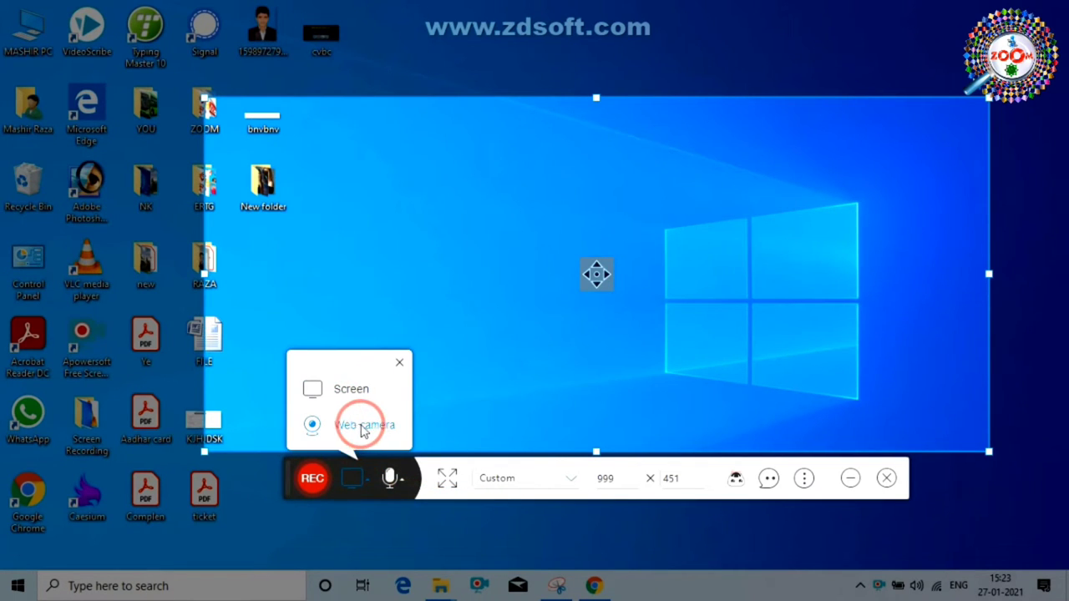
left_click(396, 362)
left_click(395, 480)
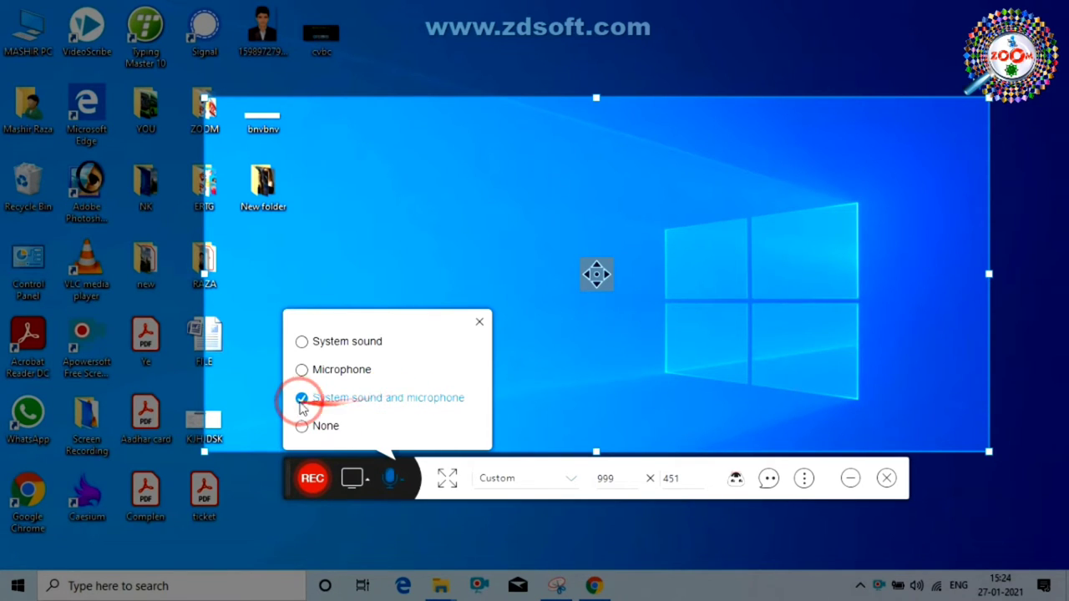
left_click(301, 341)
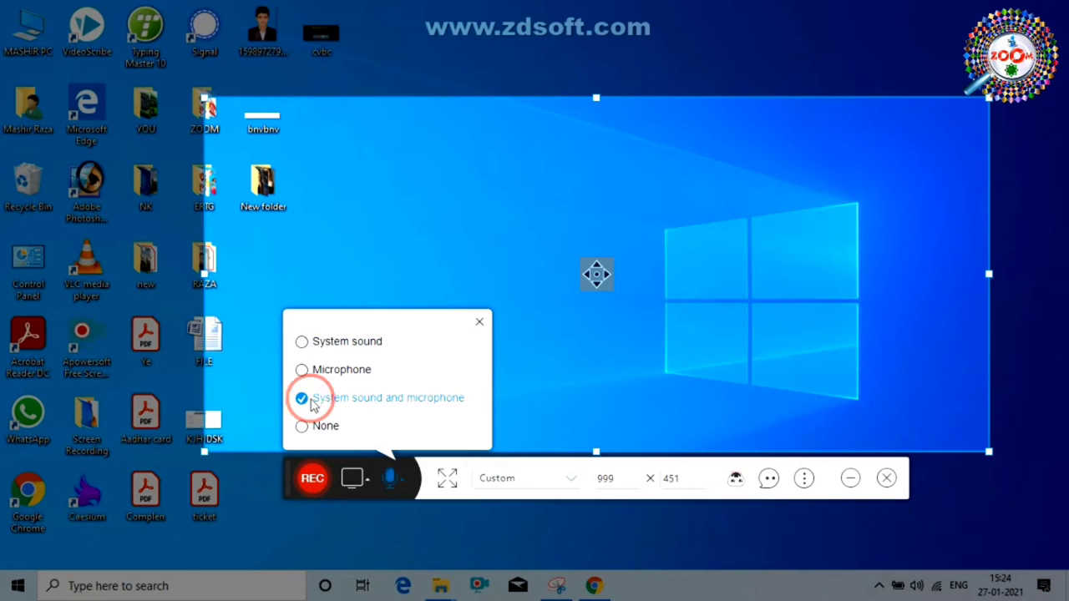
left_click(482, 325)
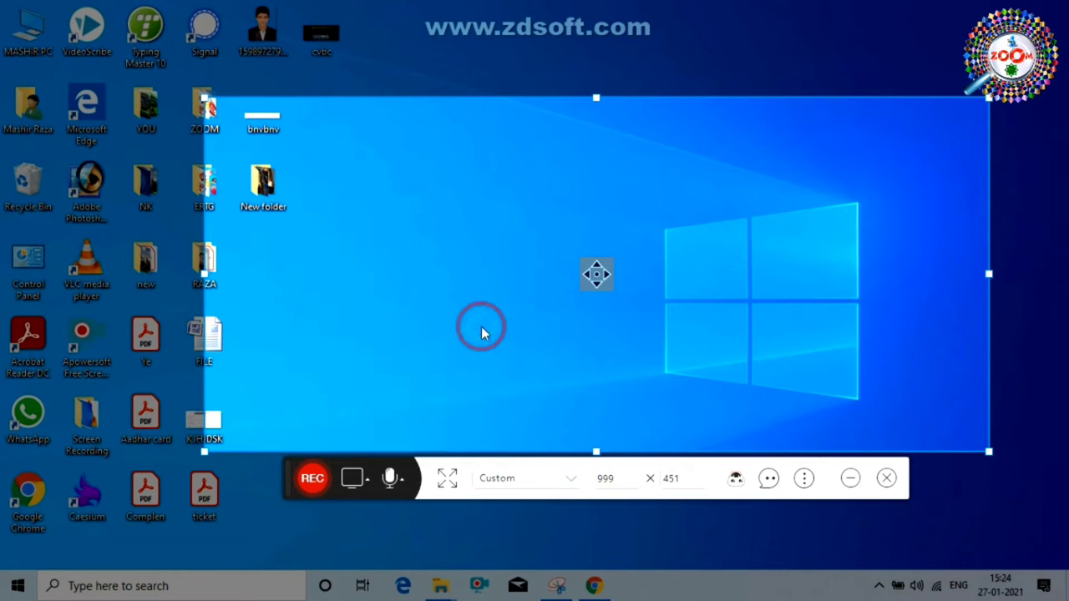
Look through the preset sizes and set the recording area to 720P 1280x720 (16:9).
left_click(570, 486)
scroll(573, 406, "down", 1)
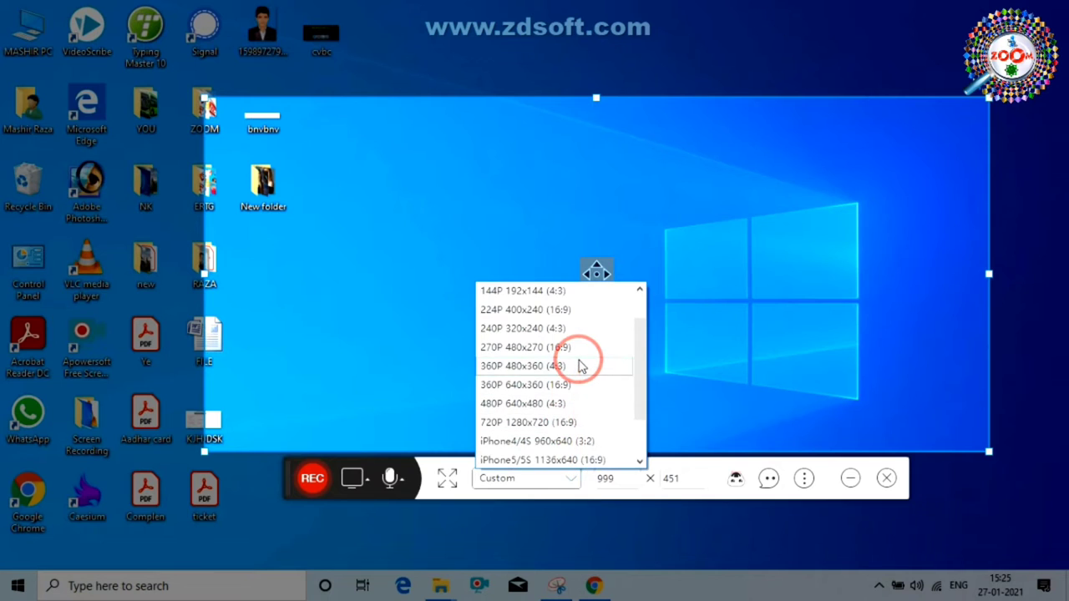
scroll(582, 364, "up", 1)
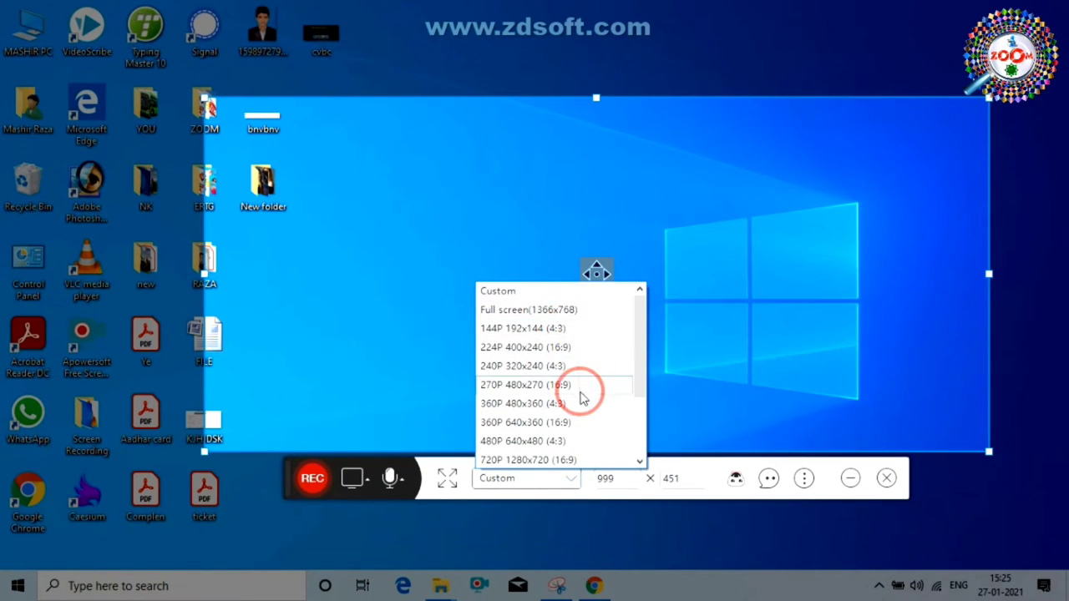
scroll(589, 393, "down", 1)
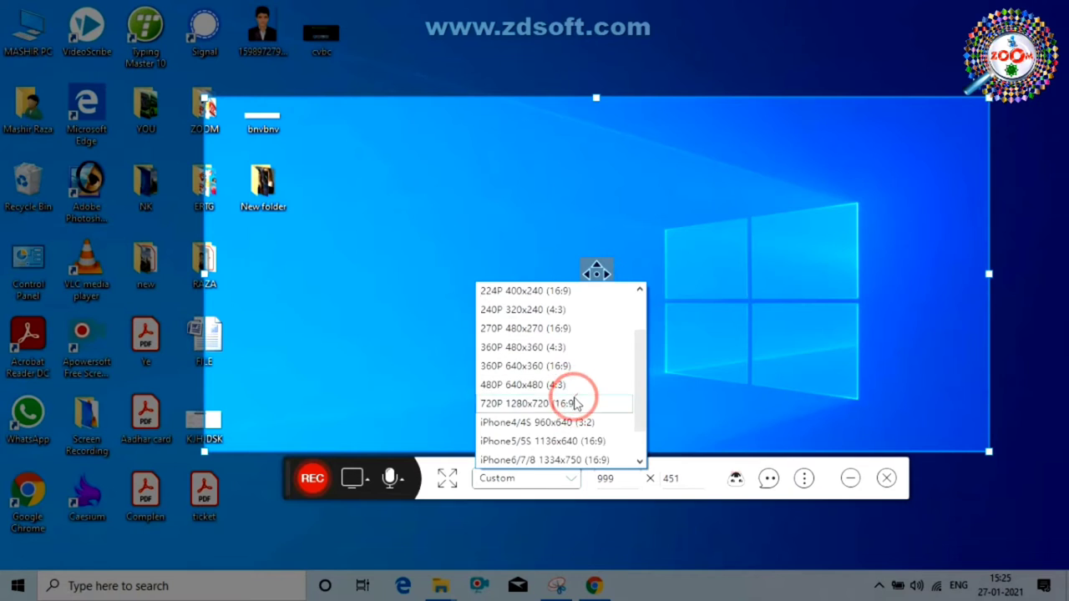
left_click(526, 405)
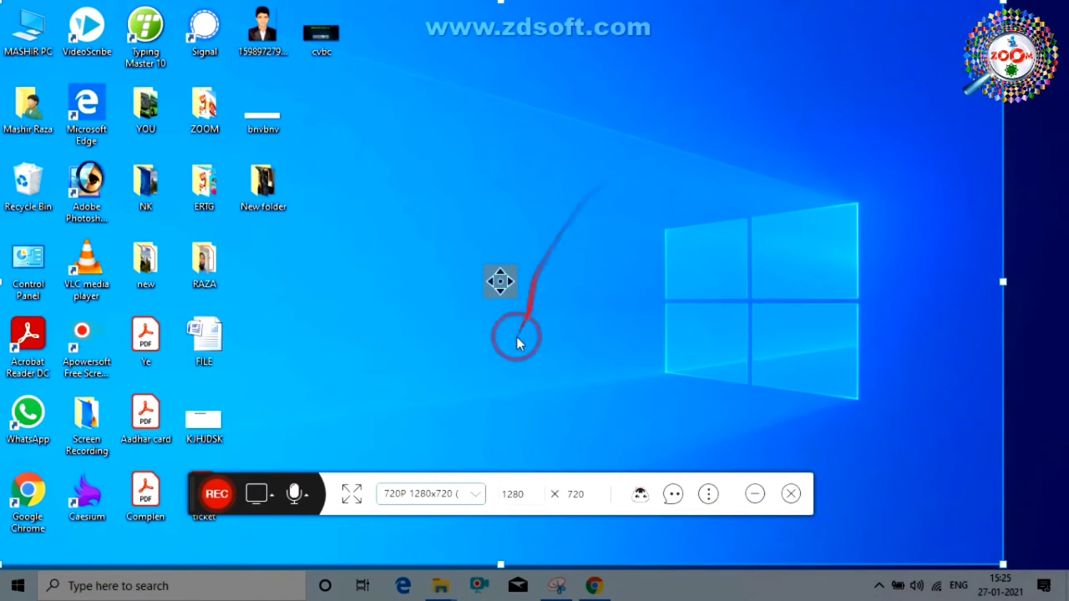
Set the recording area to the Full screen (1366x768) preset.
left_click(473, 499)
scroll(472, 367, "up", 2)
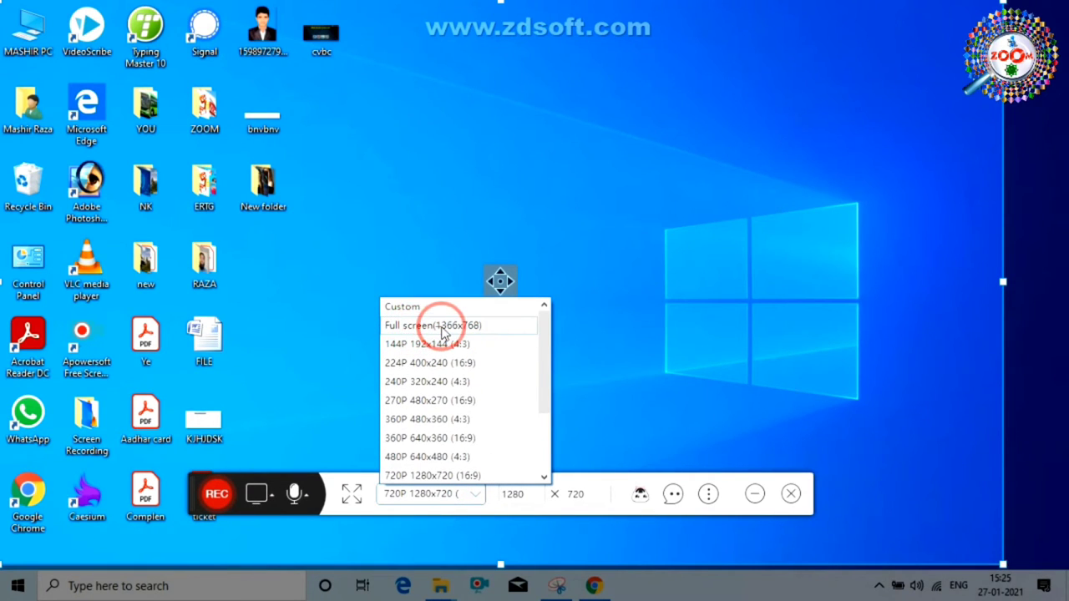
left_click(422, 327)
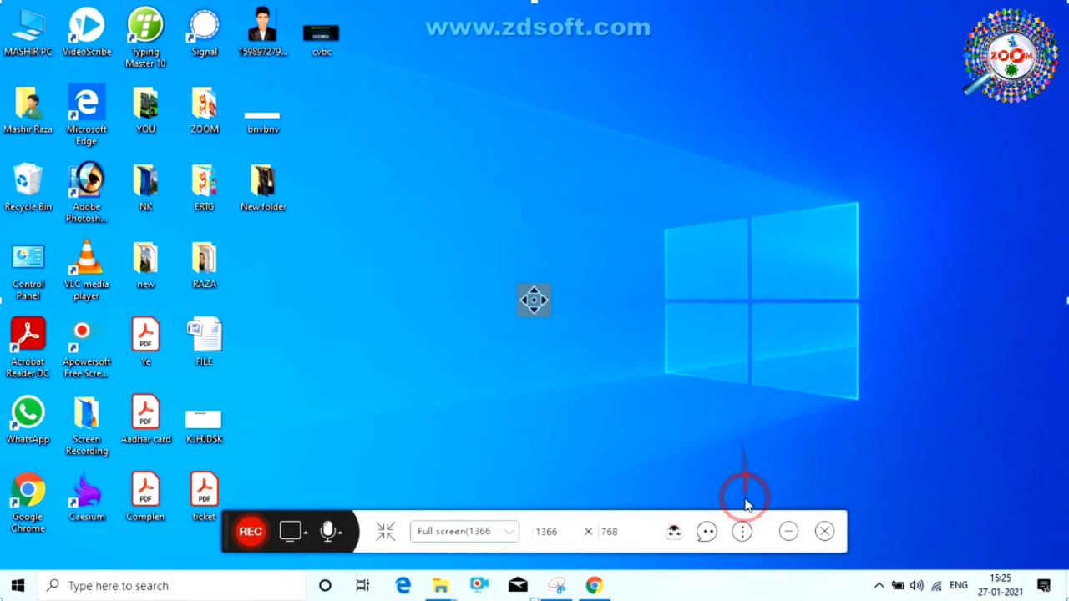
In the recording options, enable the countdown and the recording toolbar, and select MP4 as the video format.
left_click(742, 532)
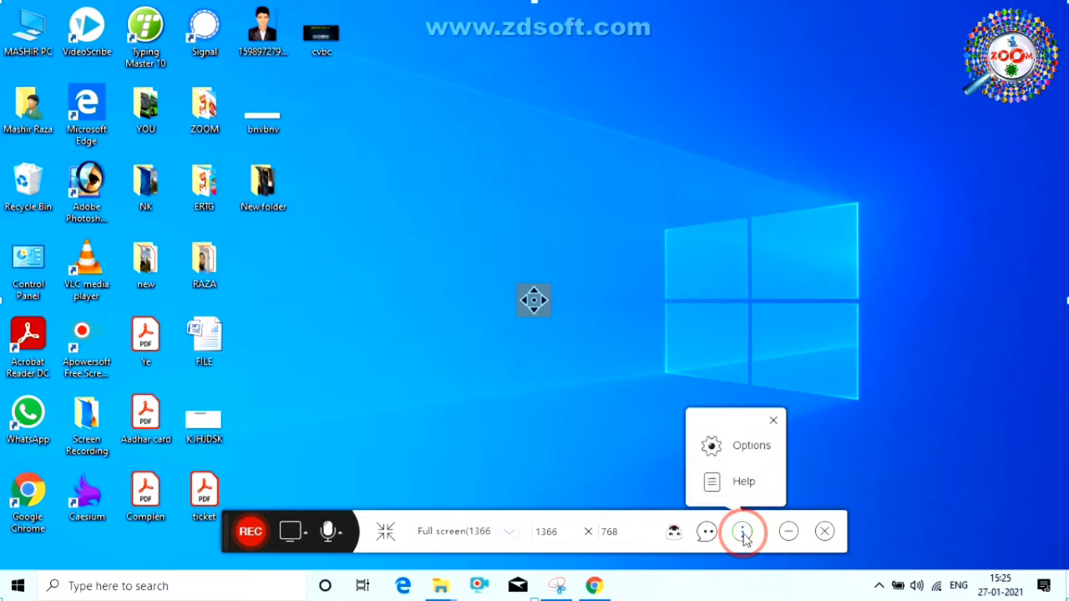
left_click(739, 449)
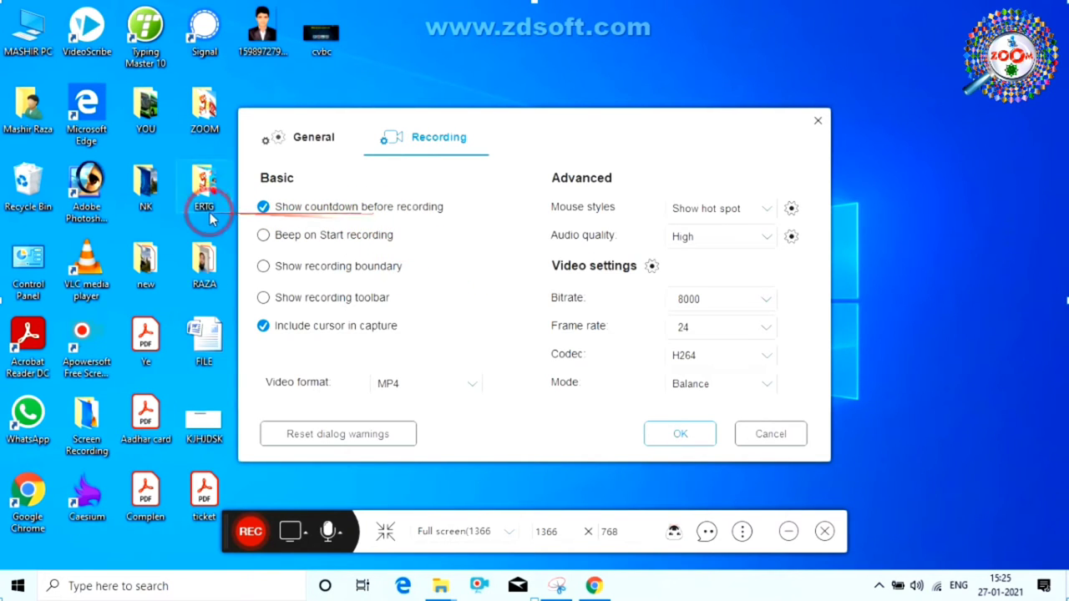
left_click(264, 208)
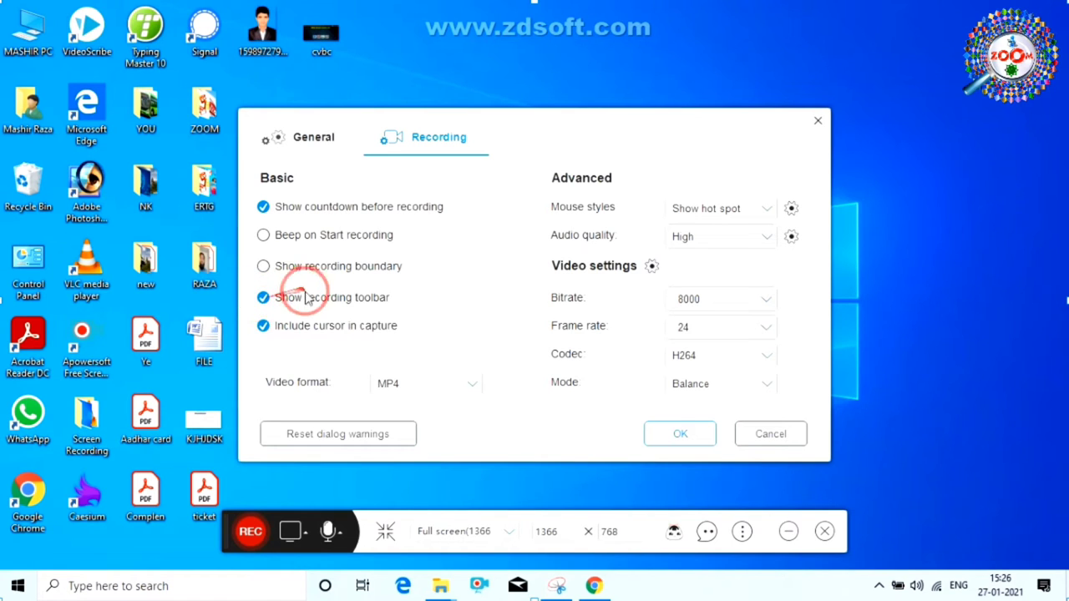
left_click(465, 393)
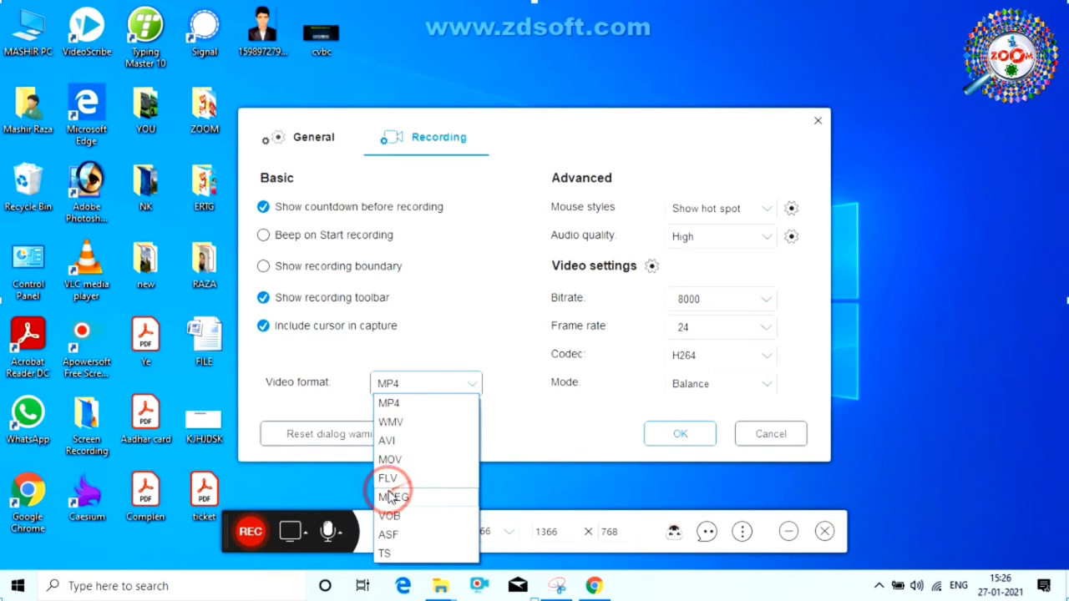
left_click(424, 409)
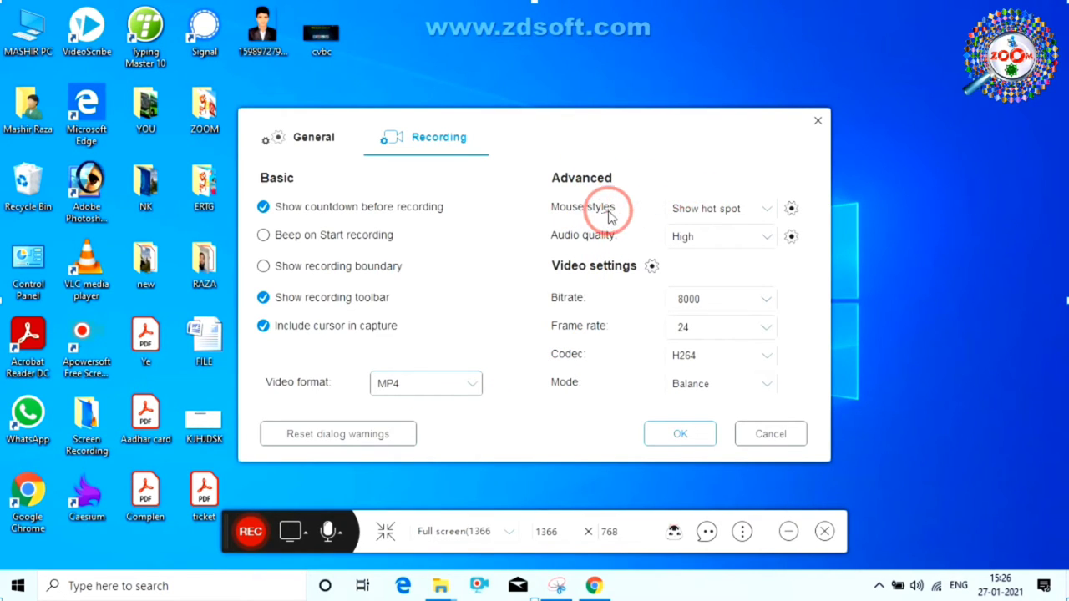
Try the Hide hot spot mouse style, return it to Show hot spot, and select High audio quality.
left_click(726, 209)
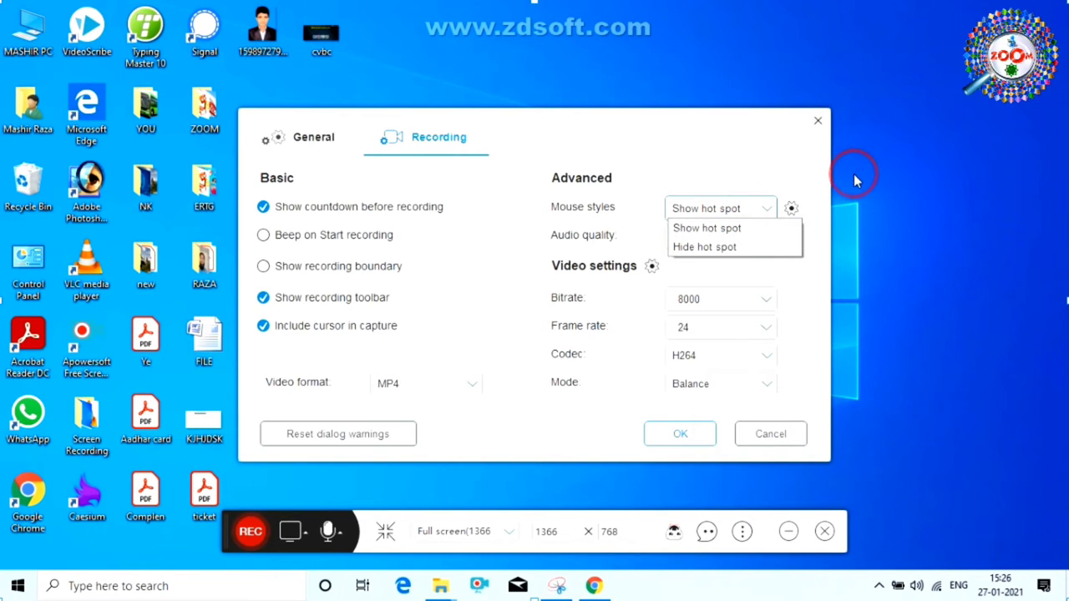
left_click(729, 228)
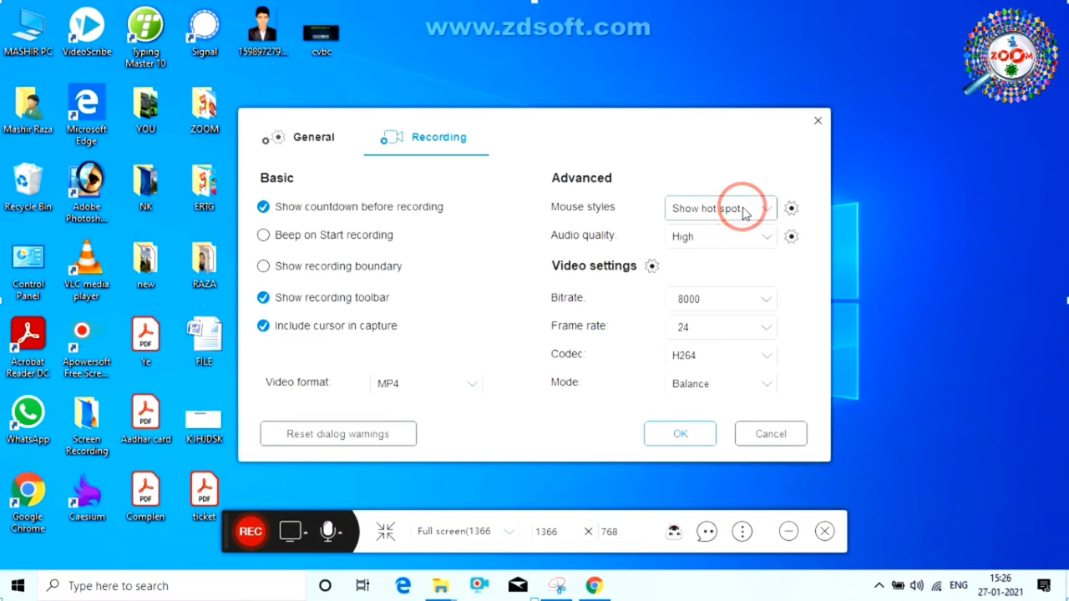
left_click(743, 211)
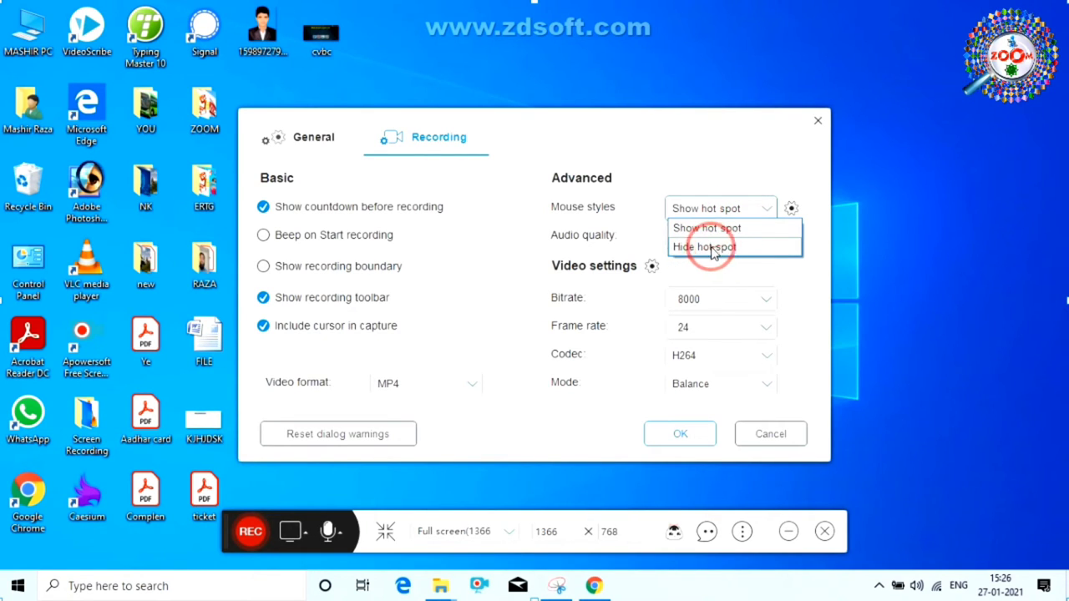
left_click(723, 249)
left_click(761, 209)
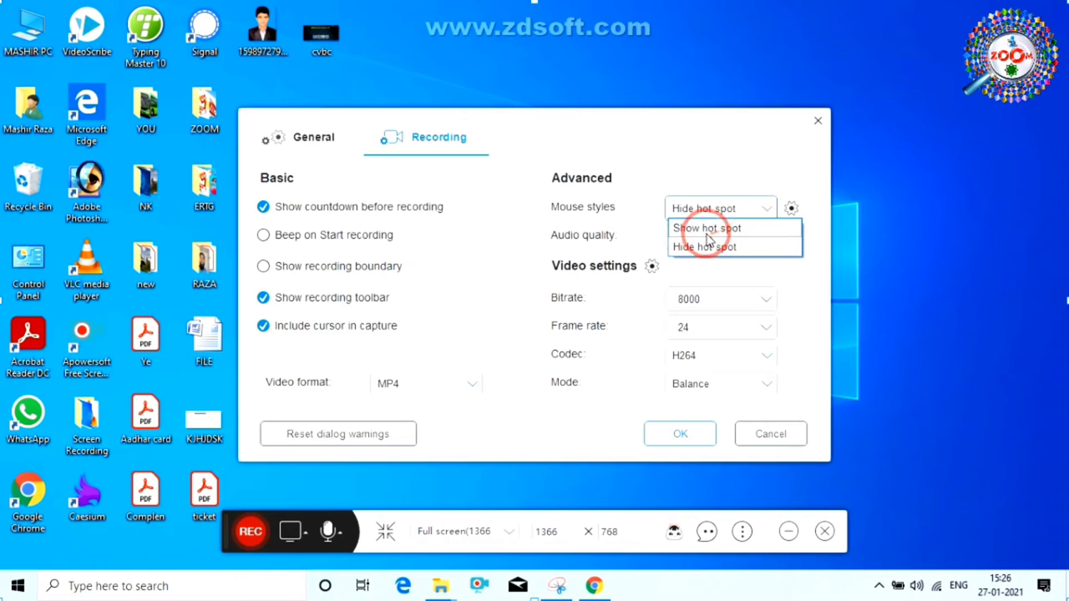
left_click(717, 231)
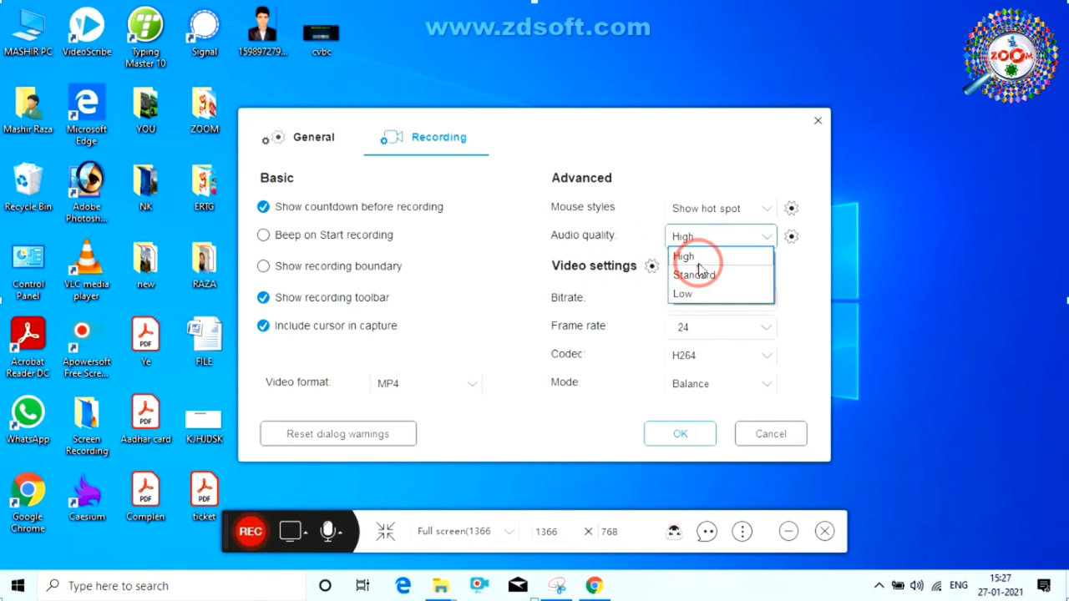
left_click(699, 265)
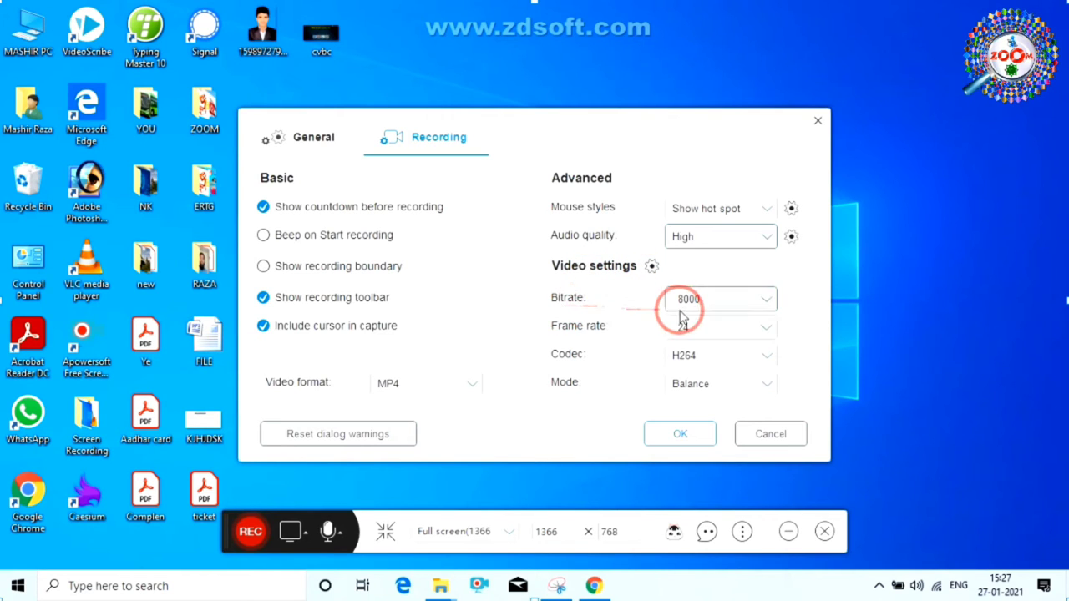
In the general options, try Ctrl+X and Ctrl+Y as the shortcut for Start recording.
left_click(684, 328)
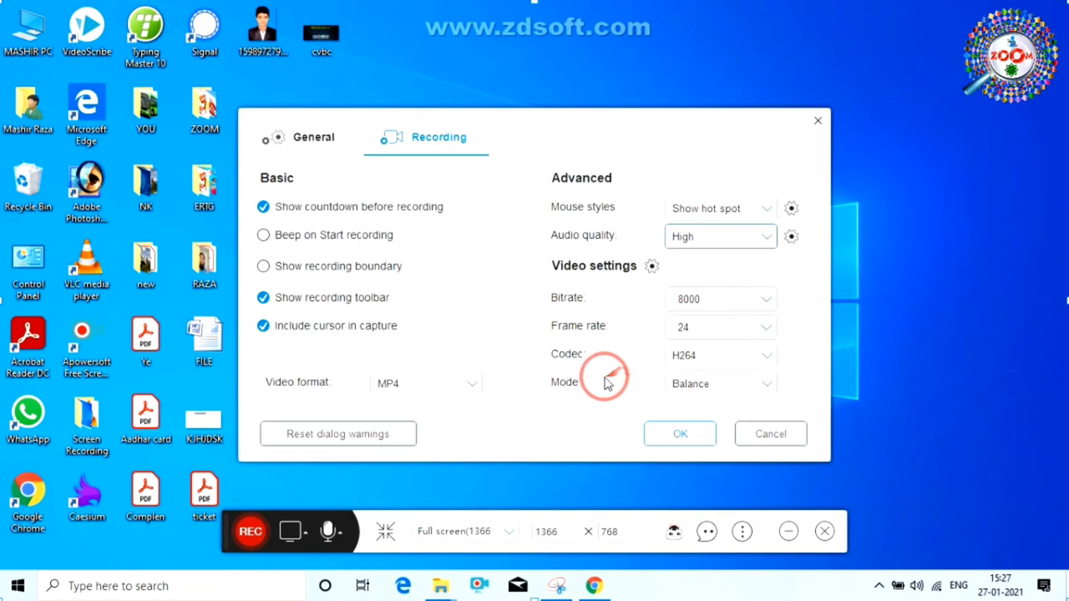
left_click(314, 145)
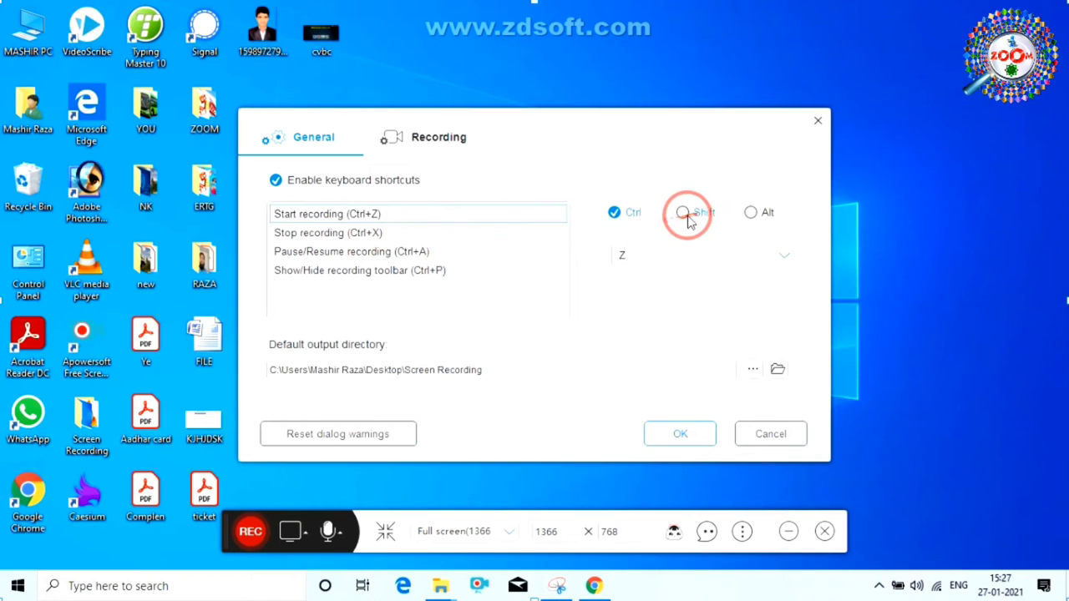
left_click(655, 261)
scroll(654, 305, "up", 1)
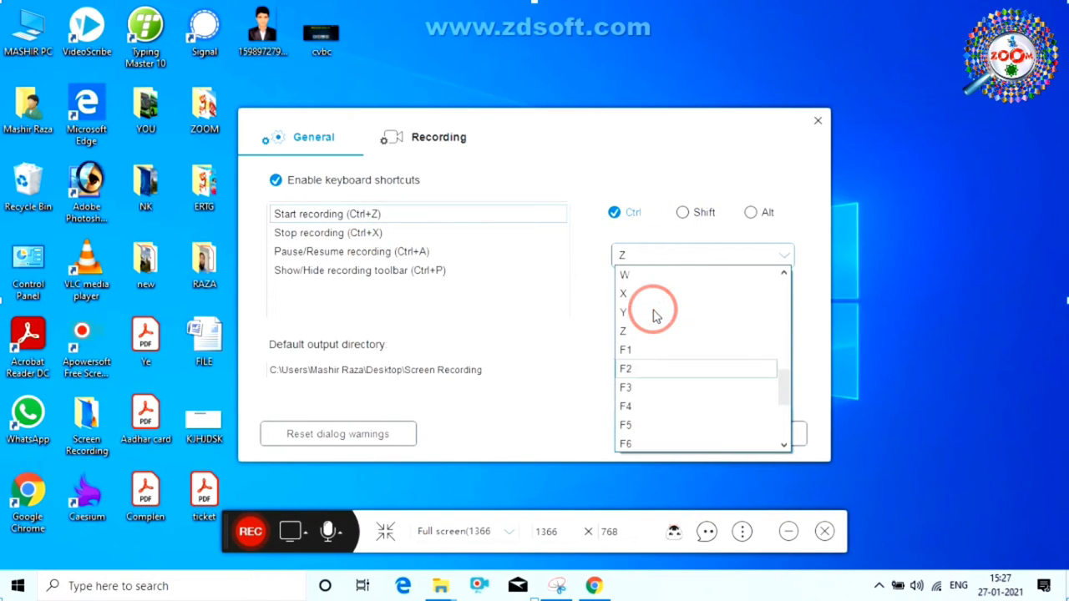
left_click(650, 294)
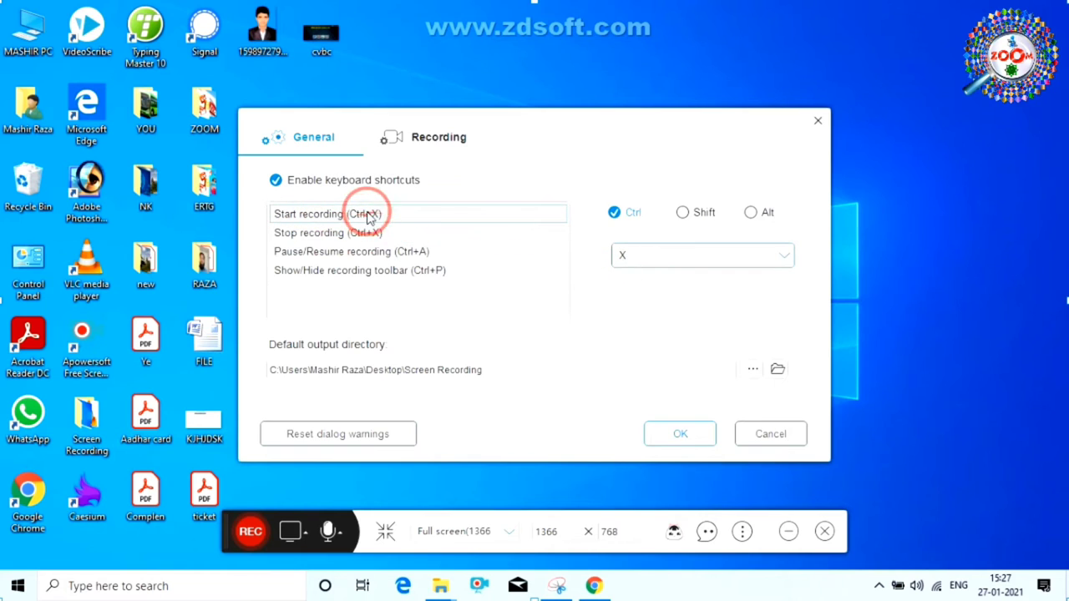
left_click(675, 267)
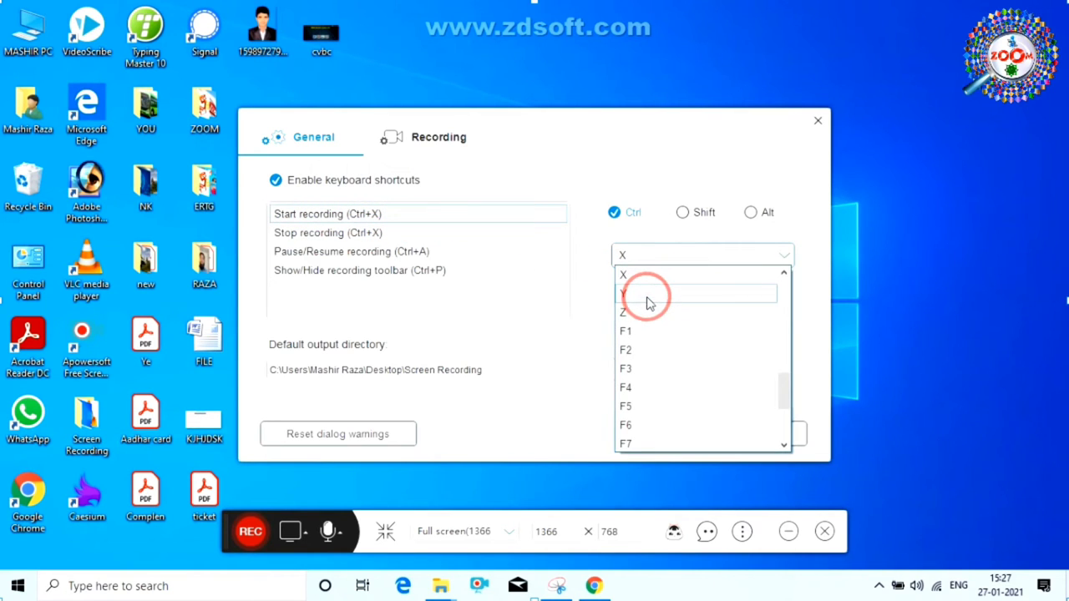
left_click(649, 299)
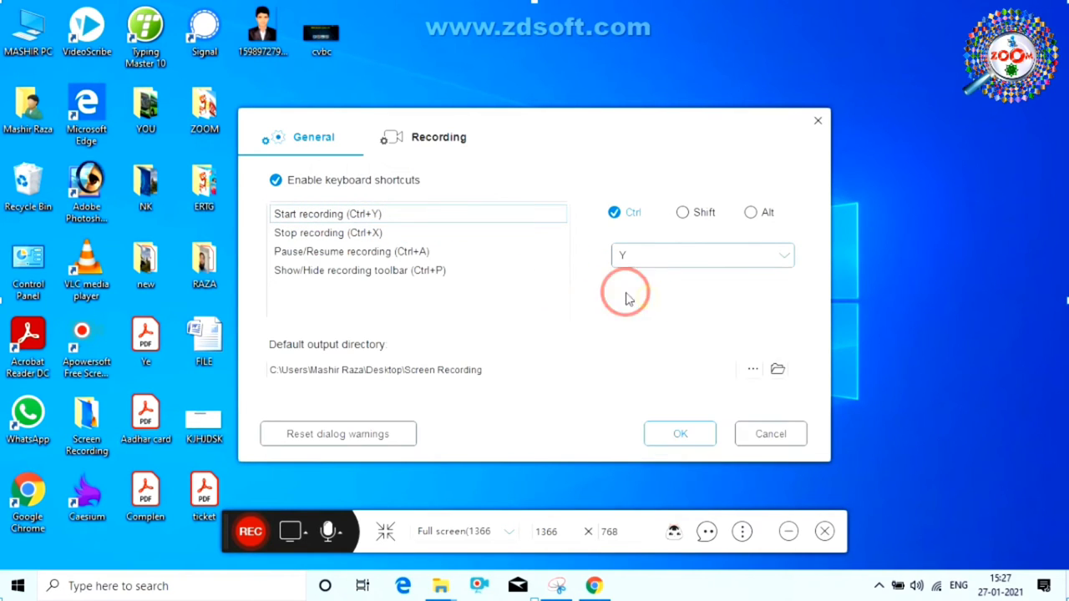
Try adding Shift and Alt to the Start recording shortcut, and restore it to Ctrl+Z.
left_click(681, 213)
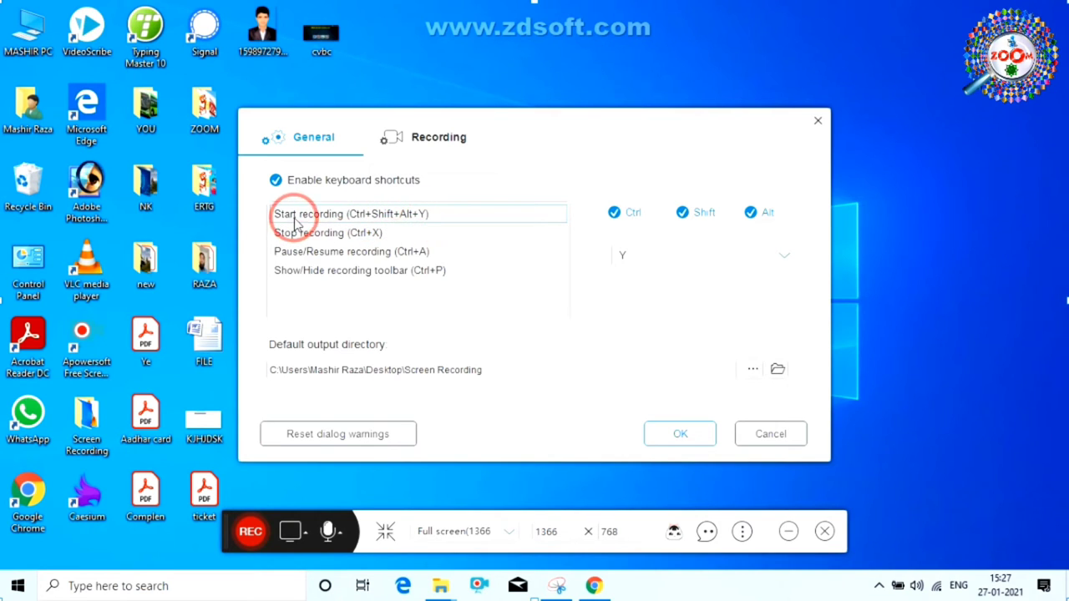
left_click(702, 217)
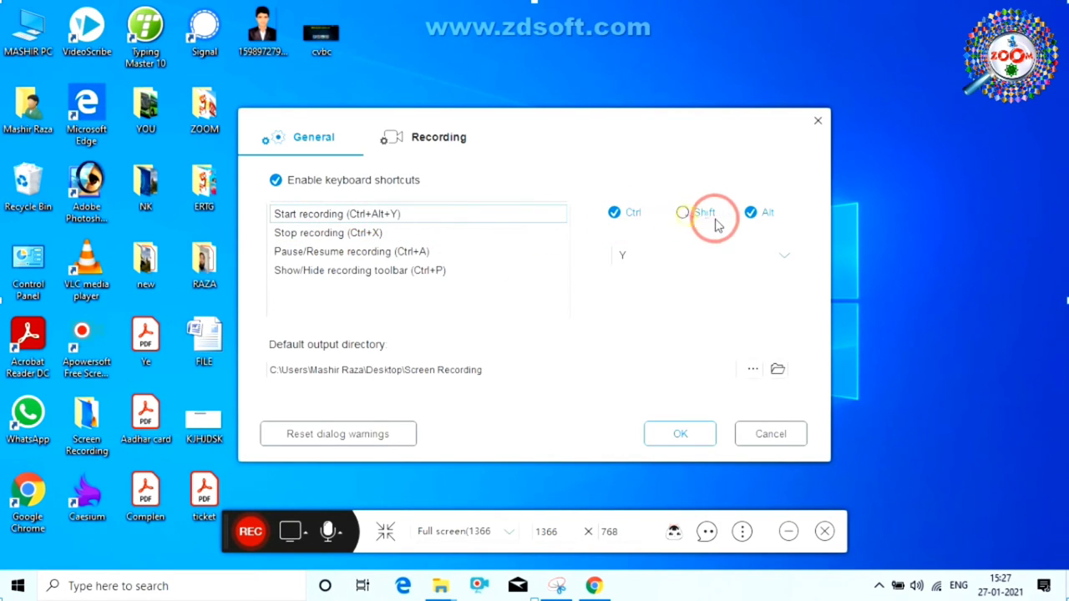
left_click(750, 214)
left_click(650, 259)
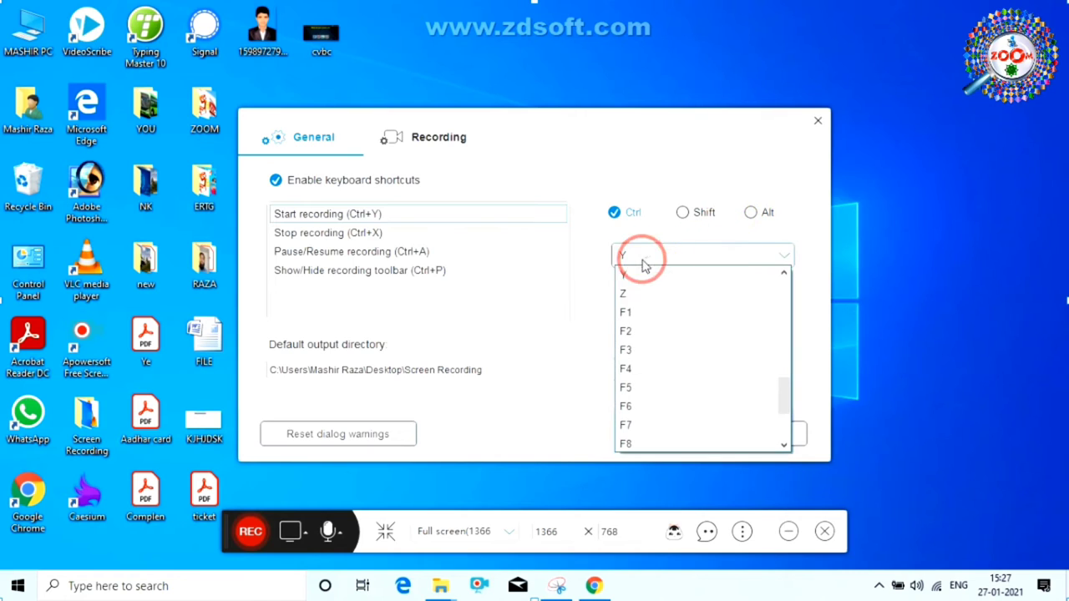
left_click(636, 294)
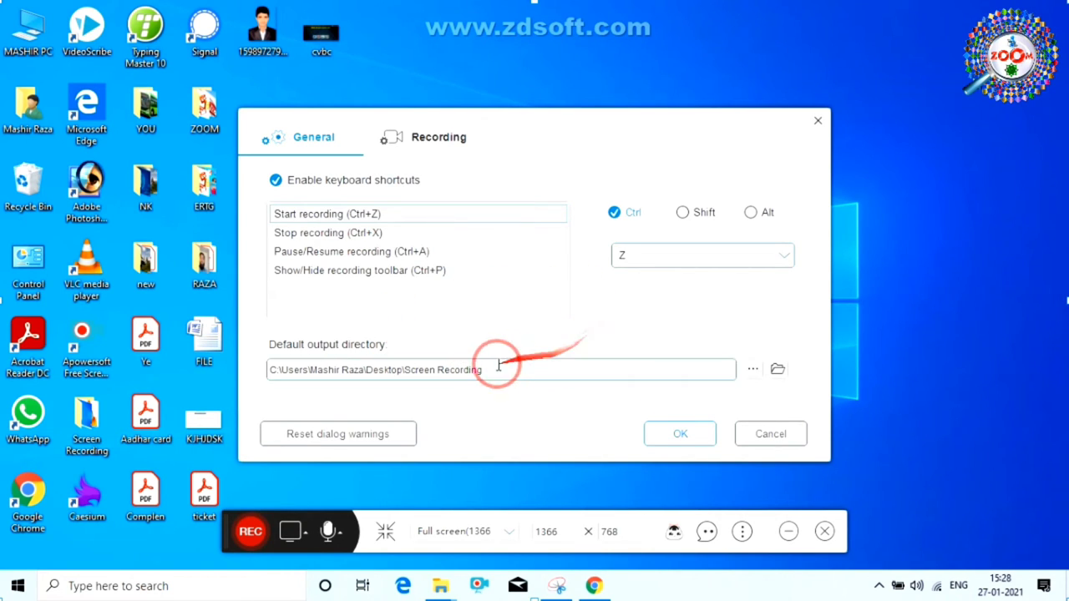
Open the default output folder to check its contents, save the options and minimize the folder window.
left_click(779, 370)
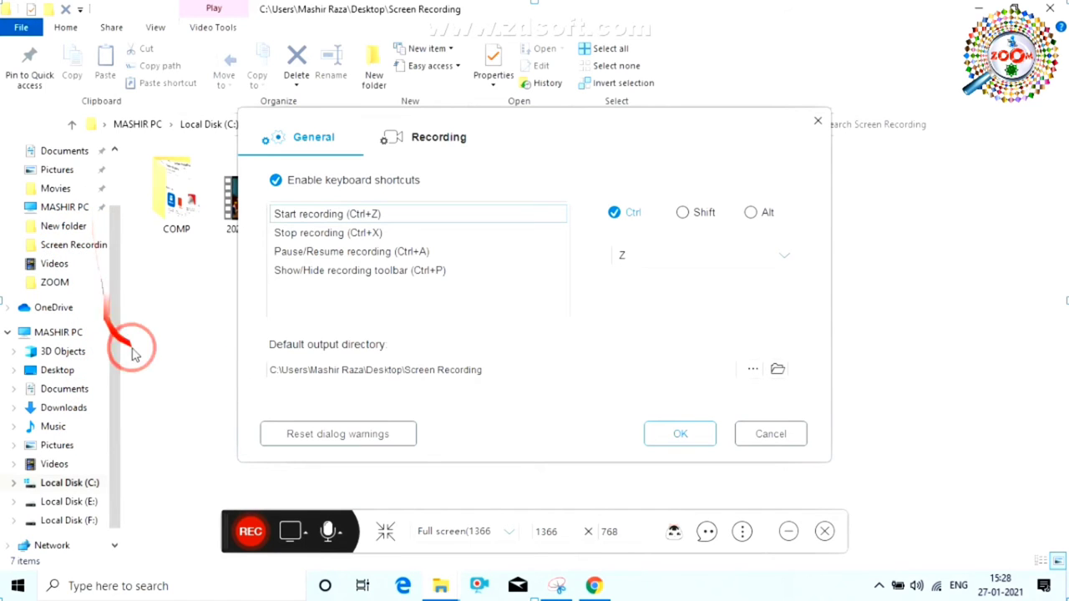
left_click(678, 436)
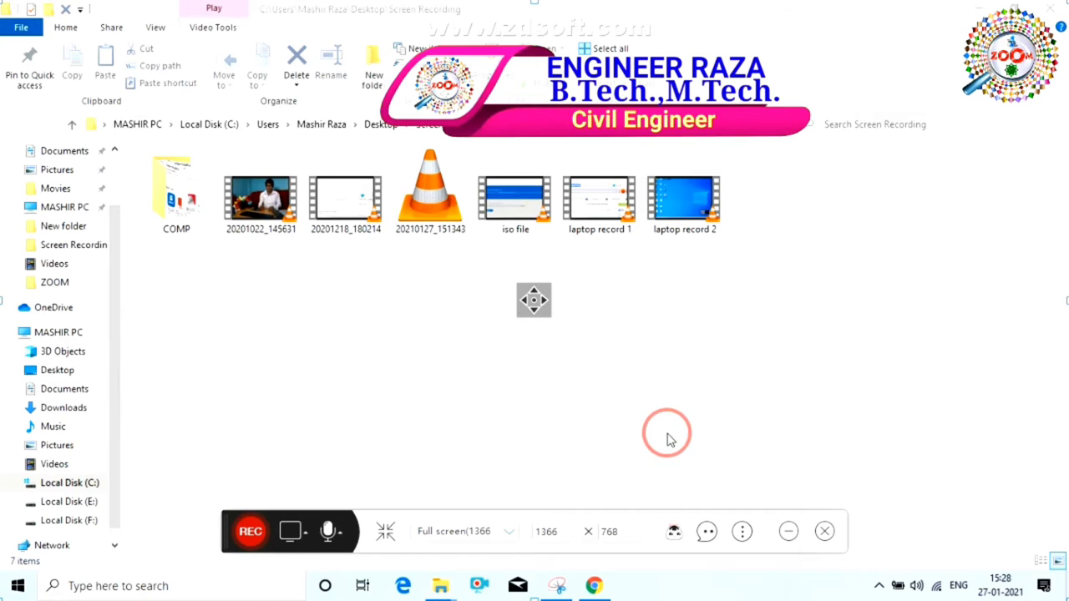
left_click(982, 10)
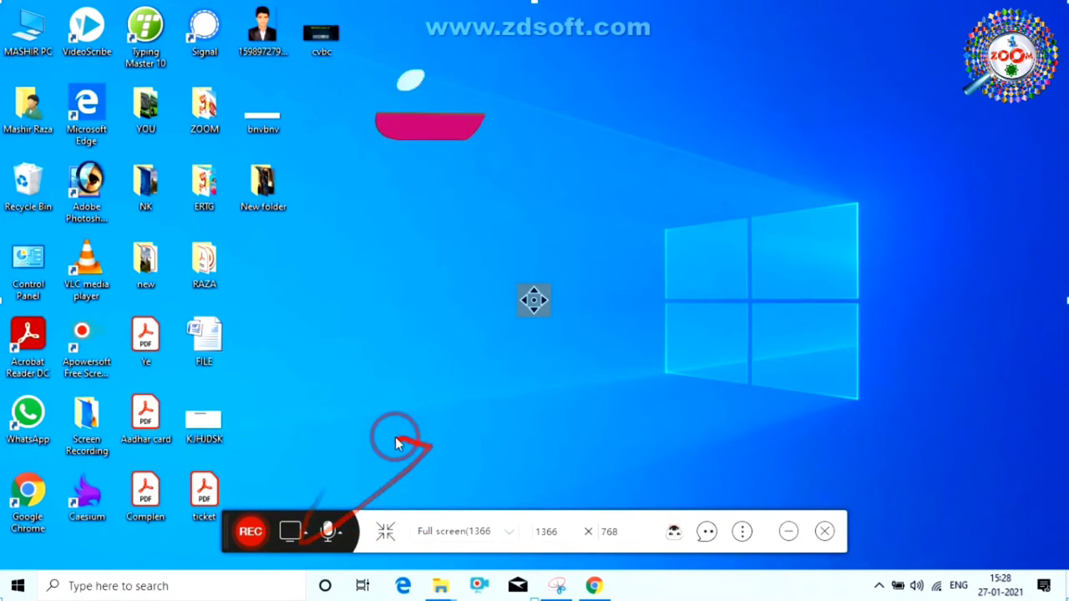
Start a full-screen recording and pause it after about 10 seconds.
left_click(250, 531)
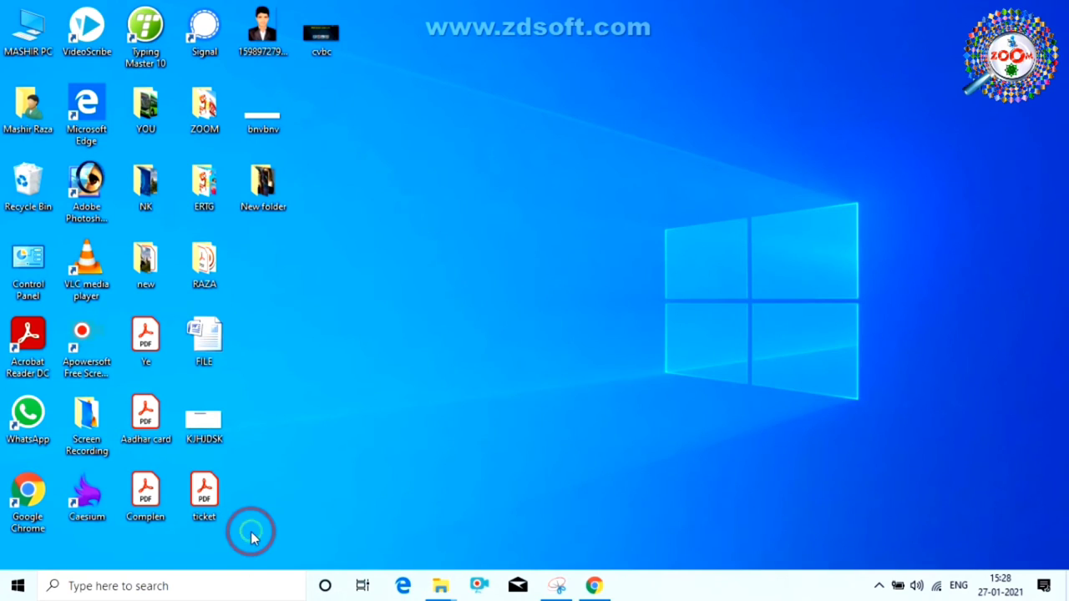
left_click(680, 366)
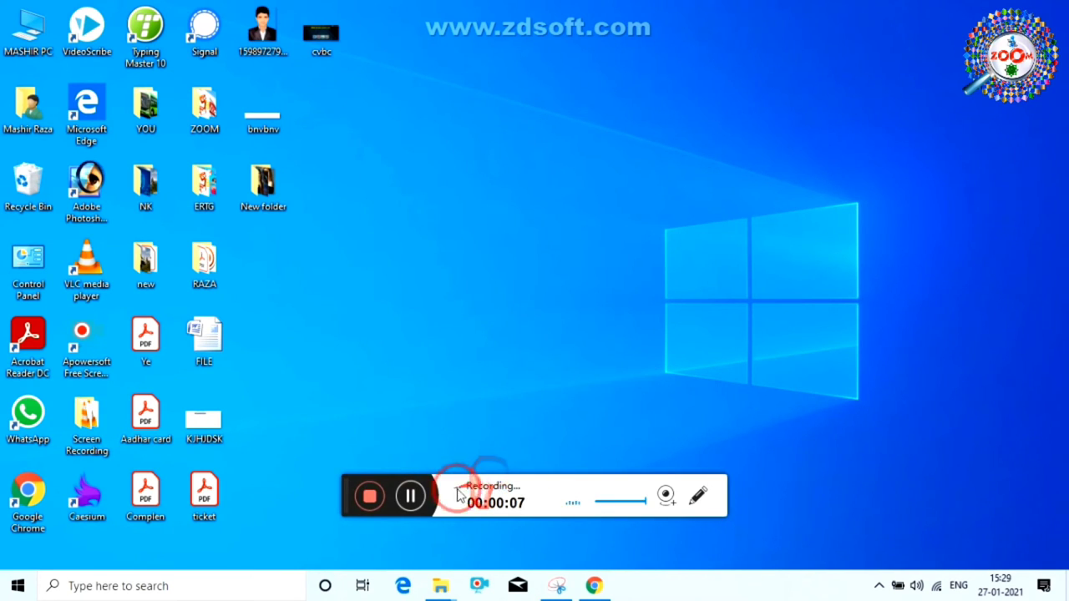
left_click(410, 497)
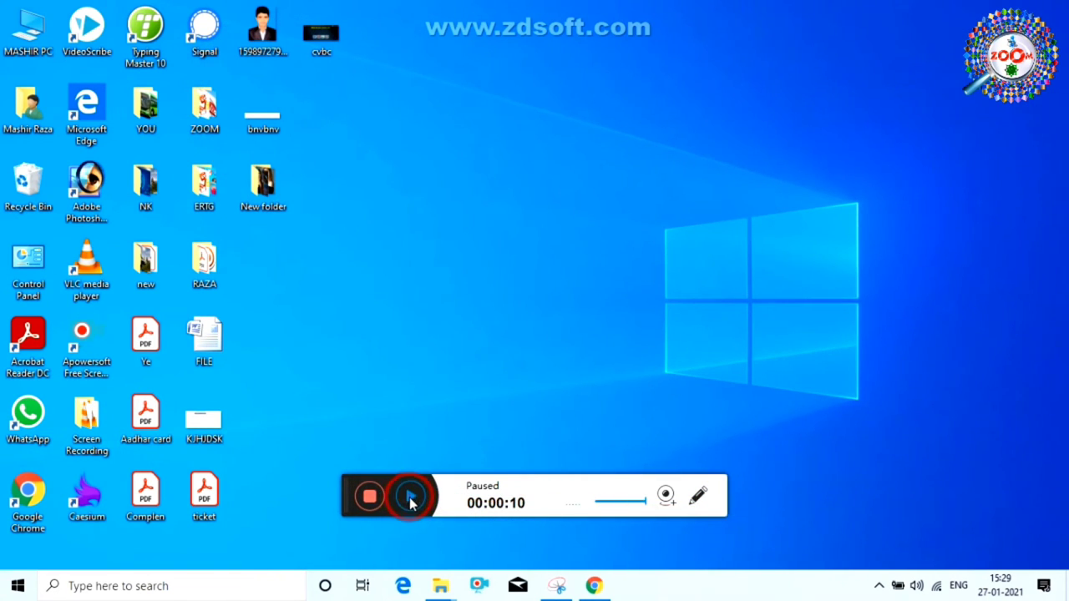
Open the annotation tools and draw three red arrows pointing towards the desktop icons.
left_click(698, 500)
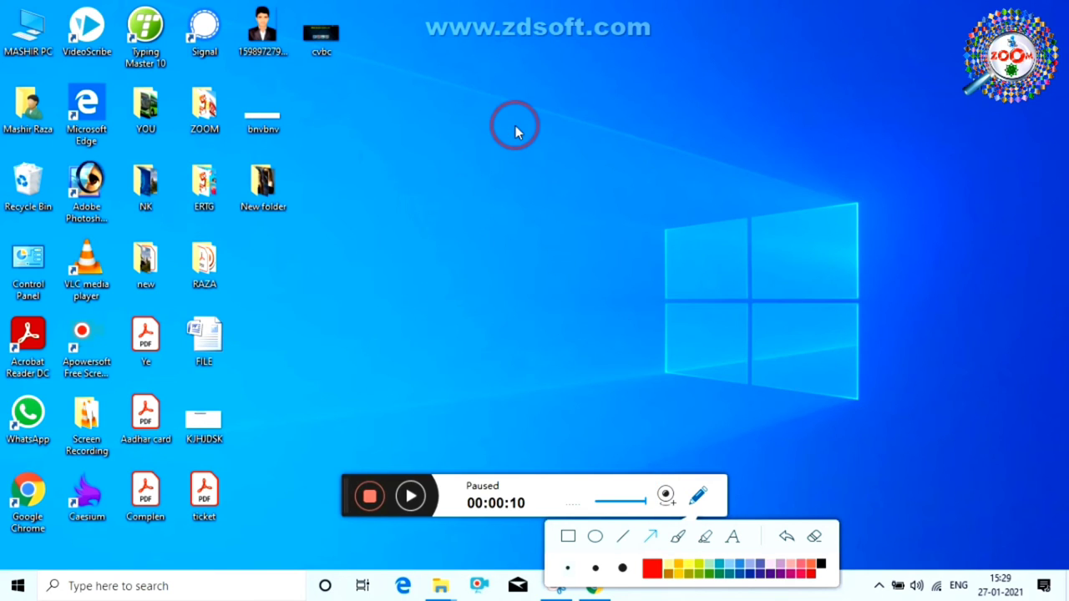
left_click_drag(384, 68, 322, 94)
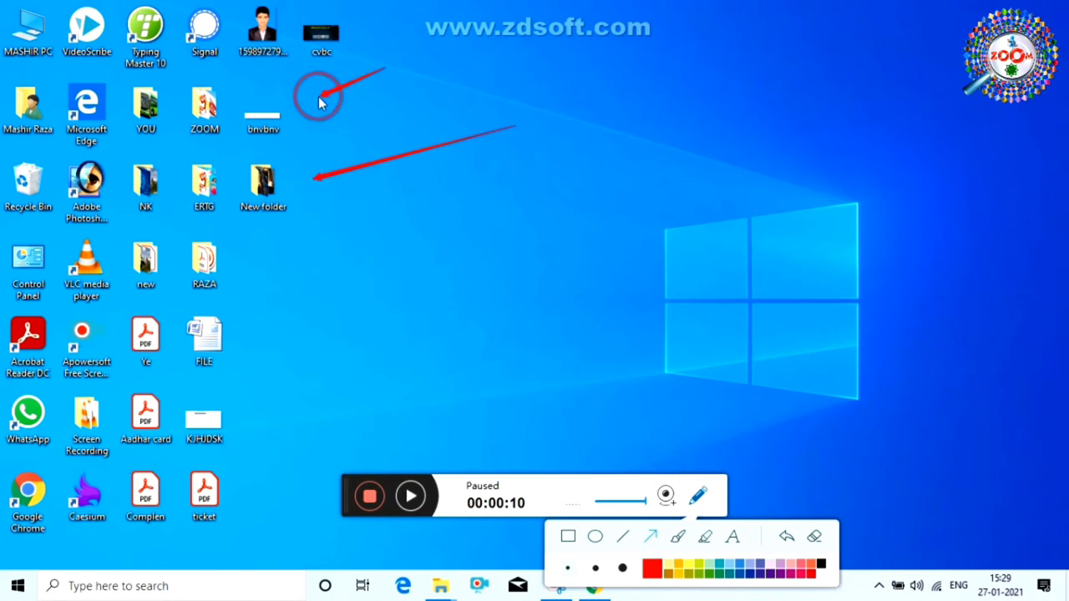
left_click_drag(397, 259, 259, 270)
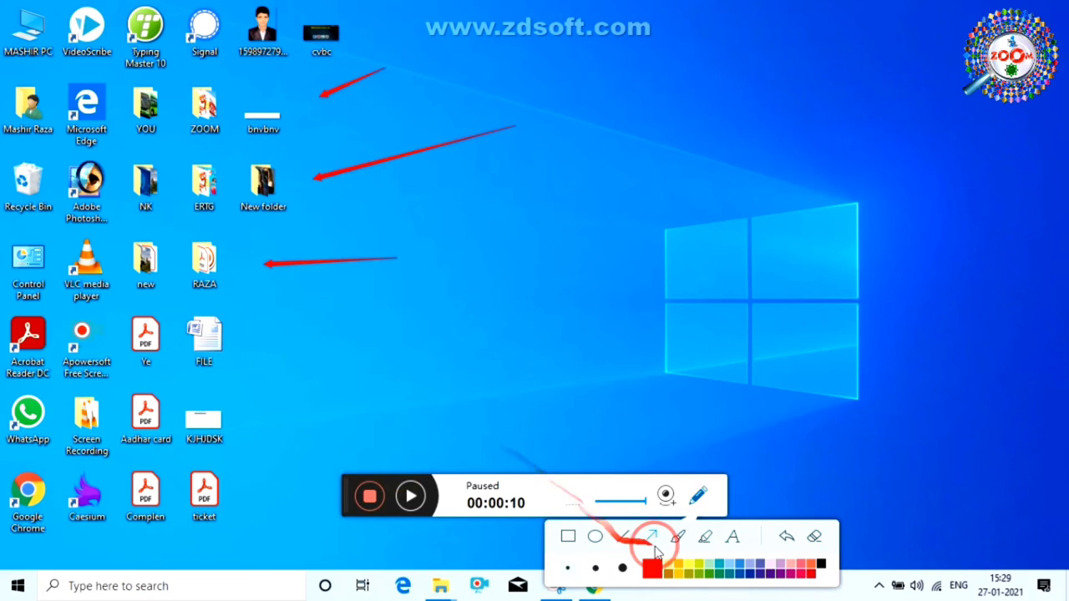
Draw a red ellipse around the FILE icon and a red rectangle around the ticket icon.
left_click(595, 537)
mouse_move(177, 302)
left_mouse_down()
mouse_move(167, 351)
mouse_move(262, 400)
left_mouse_up()
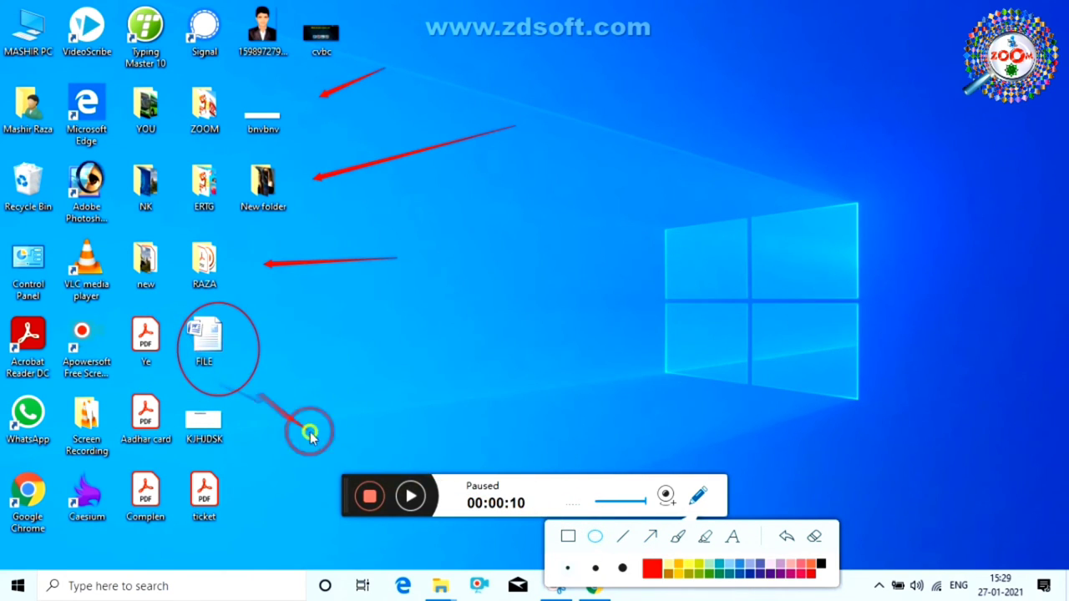
left_click(568, 536)
left_click_drag(175, 456, 182, 472)
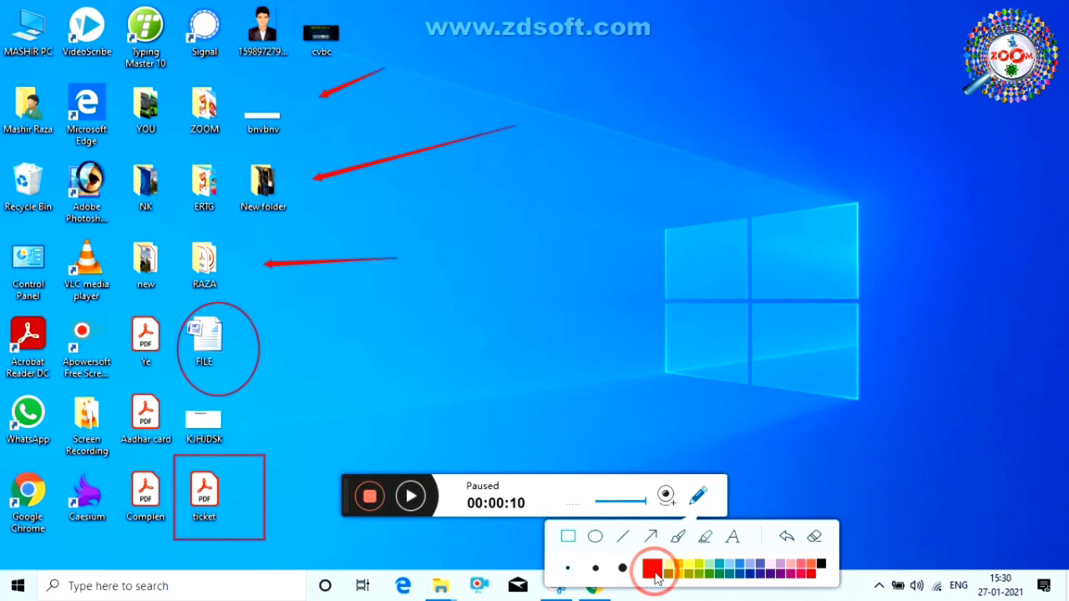
Change the annotation colour to yellow, and draw a long arrow and a circle in the empty desktop area.
left_click(653, 571)
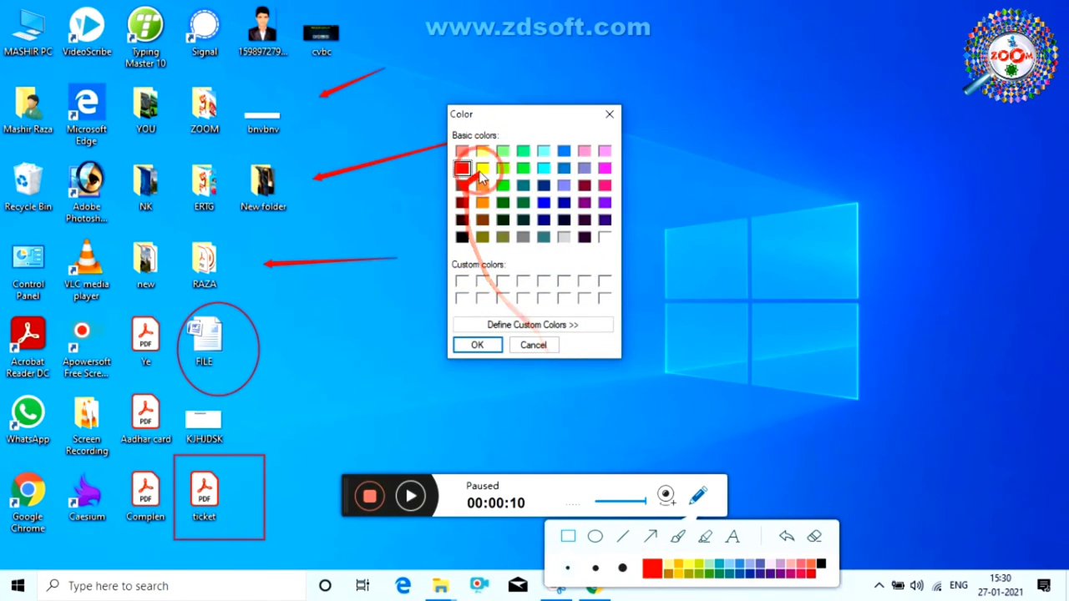
left_click(479, 346)
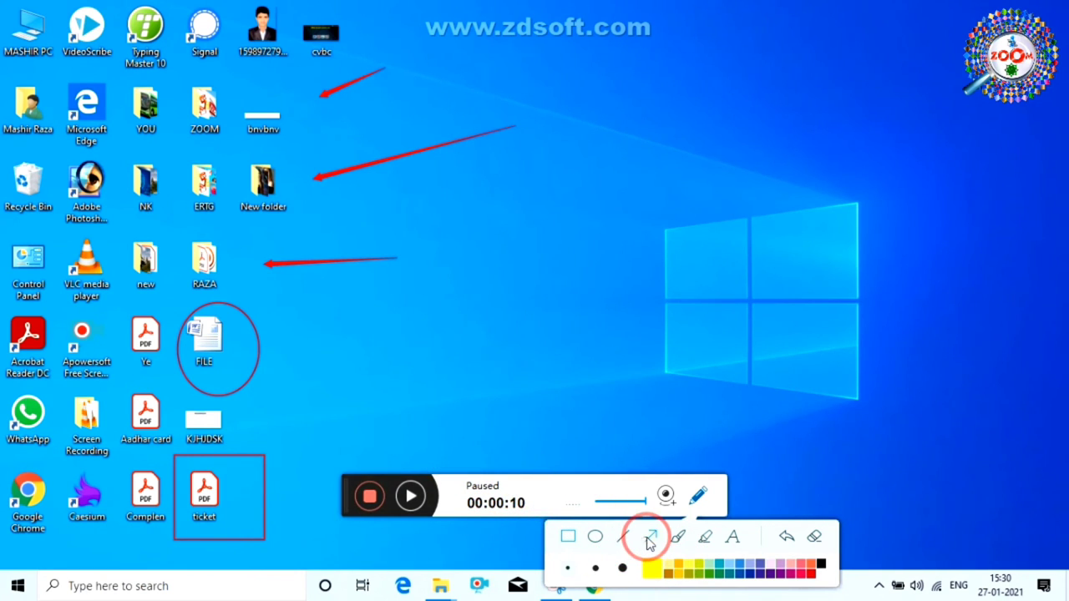
left_click_drag(766, 296, 477, 346)
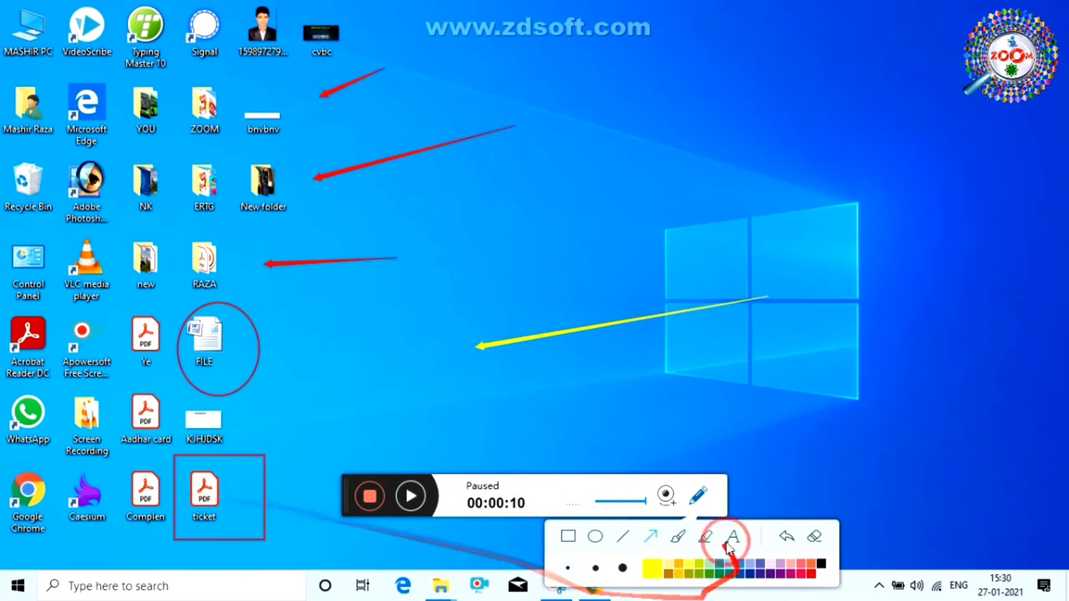
left_click(594, 536)
left_click_drag(292, 367, 365, 439)
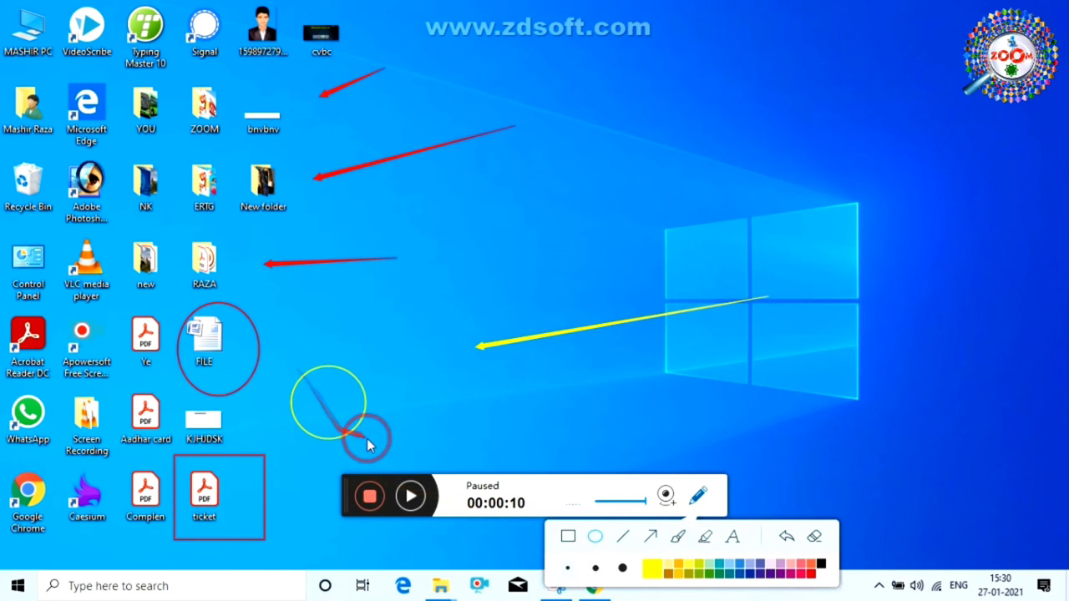
Draw yellow rectangles around six desktop folders, including New folder, ZOOM, YOU, NK and new, and three in the empty desktop area.
left_click(568, 536)
left_click_drag(308, 293, 426, 365)
left_click_drag(178, 230, 264, 299)
left_click_drag(228, 156, 289, 241)
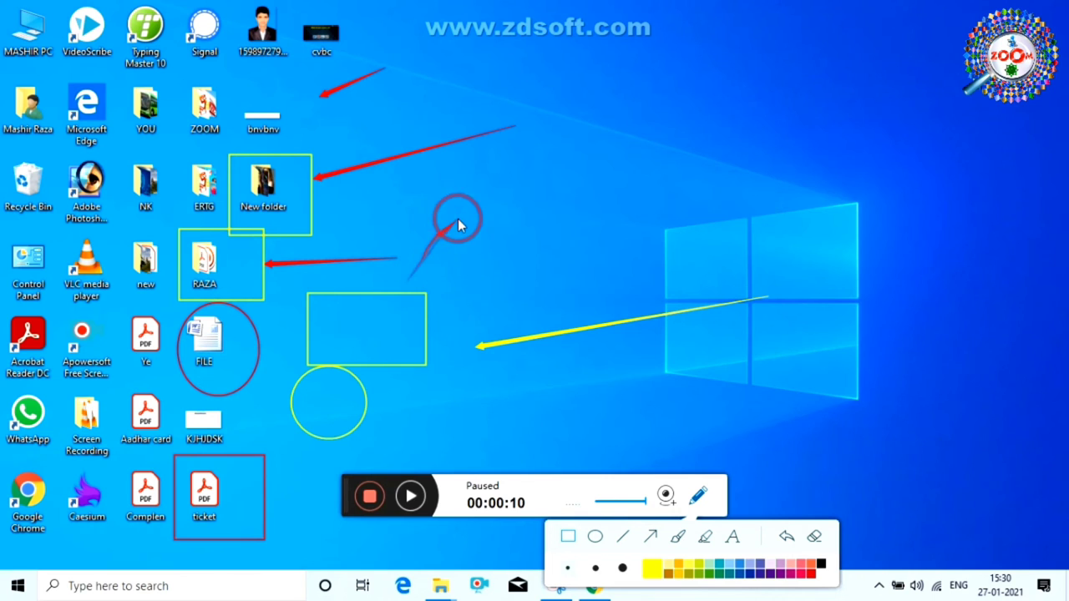
left_click_drag(595, 103, 693, 161)
left_click_drag(871, 186, 896, 174)
mouse_move(166, 66)
left_mouse_down()
mouse_move(186, 123)
mouse_move(236, 147)
left_mouse_up()
left_click_drag(129, 88, 177, 151)
mouse_move(116, 157)
left_mouse_down()
mouse_move(119, 201)
mouse_move(155, 245)
mouse_move(185, 222)
left_mouse_up()
left_click_drag(122, 236, 167, 290)
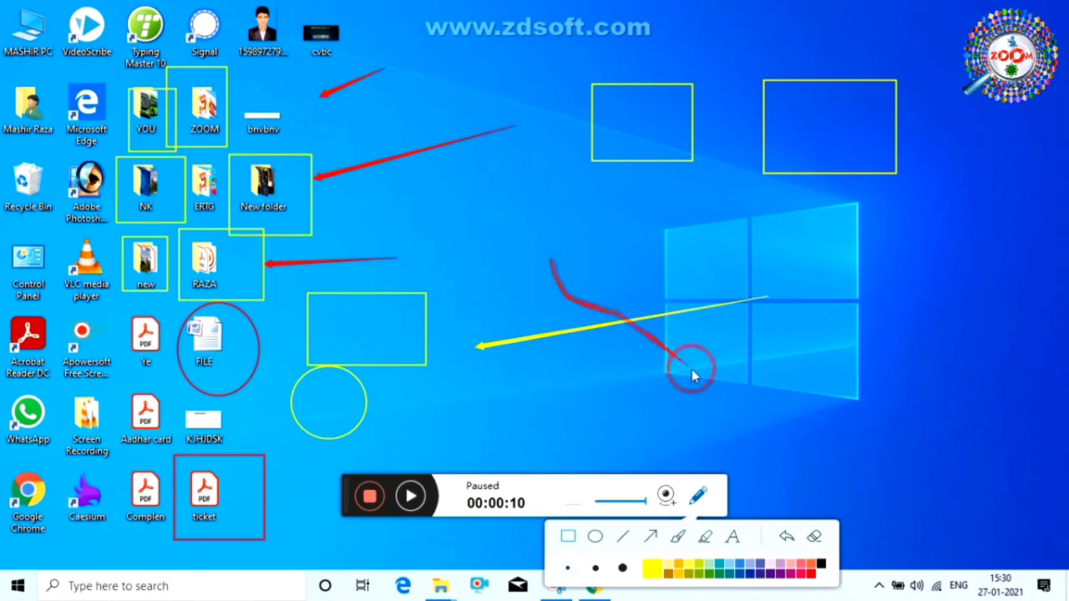
Erase all annotations from the screen and close the annotation tools.
left_click(816, 539)
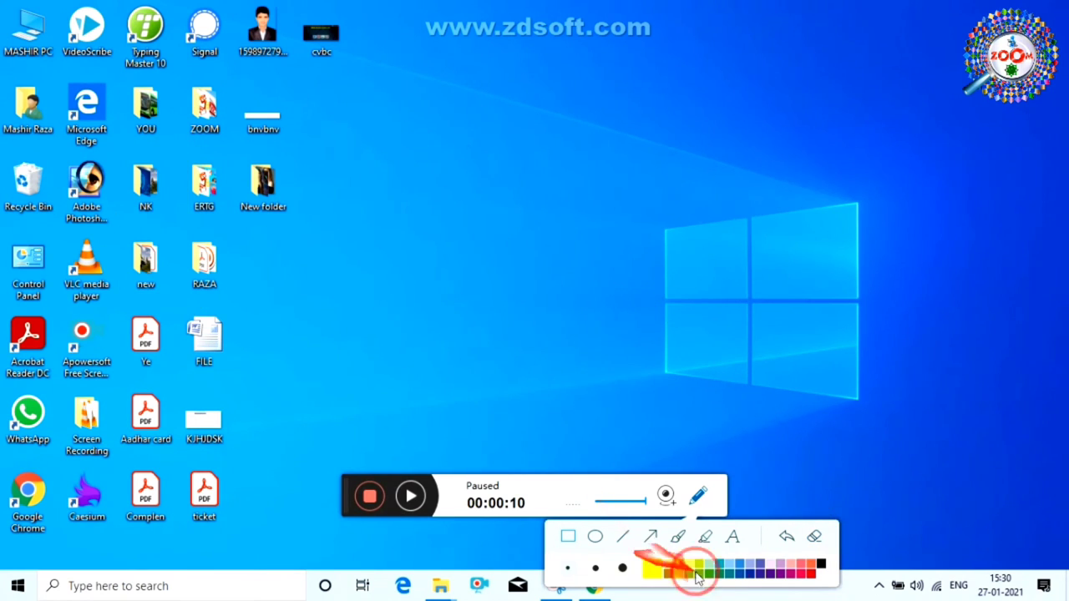
left_click(698, 496)
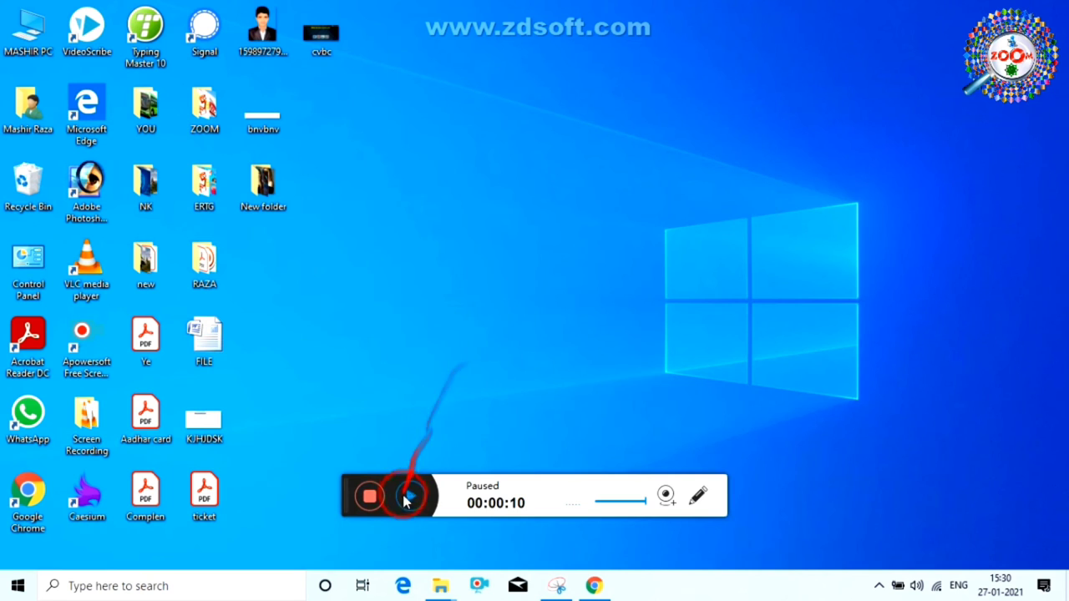
Resume the recording for a couple of seconds, pause it again and stop it.
left_click(411, 498)
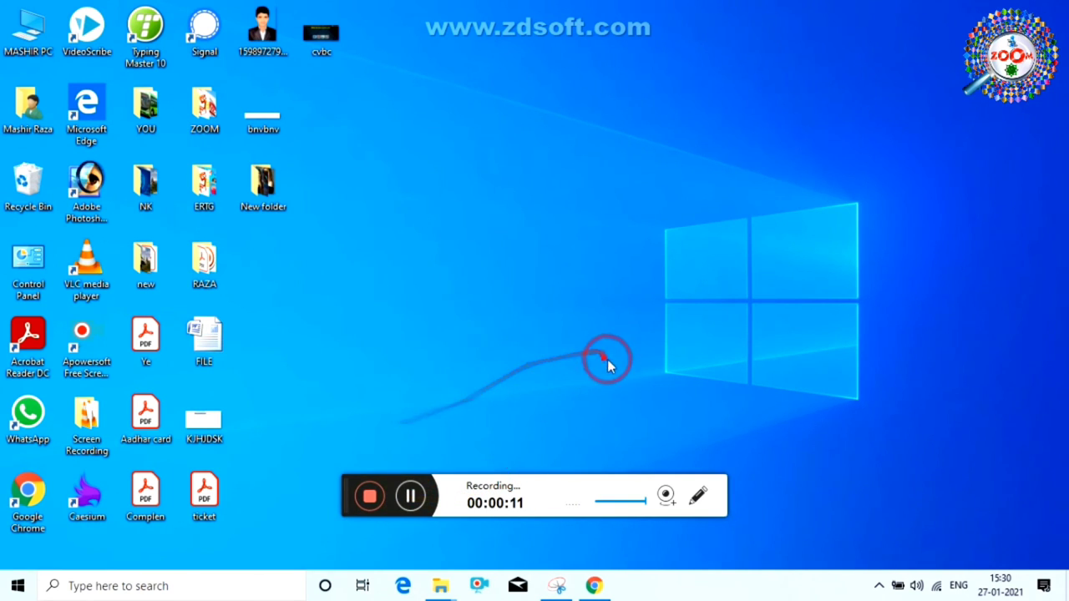
left_click(410, 497)
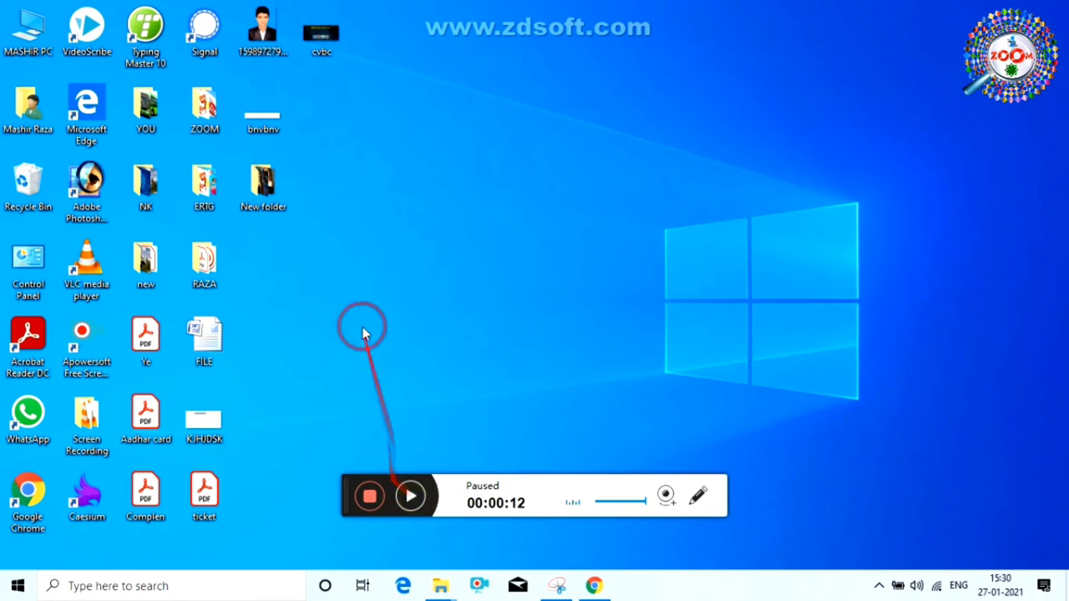
left_click(368, 500)
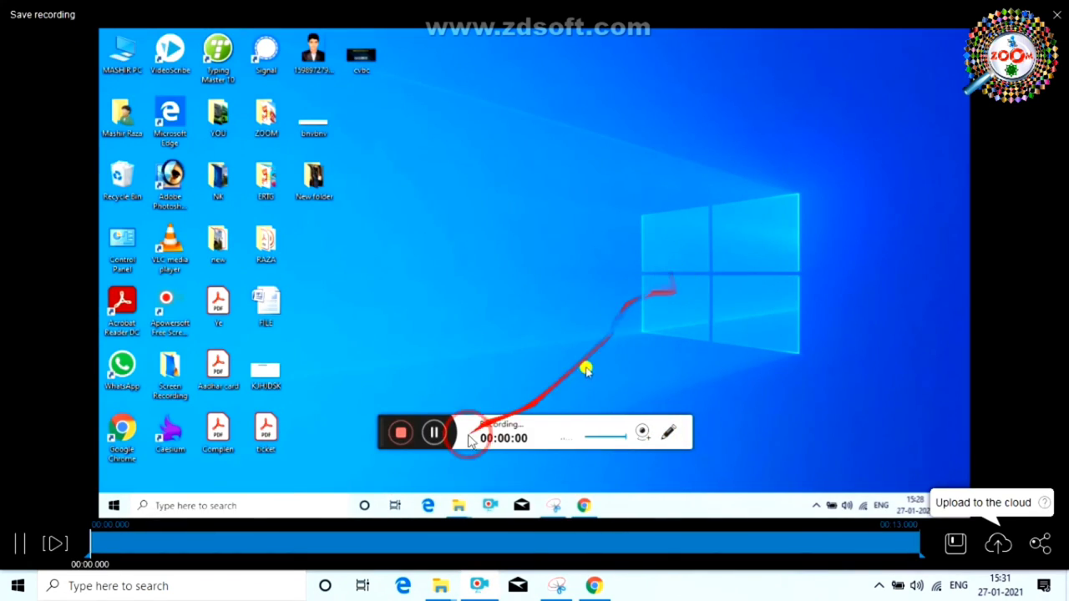
Pause the preview of the finished recording and close the Save recording window.
left_click(21, 545)
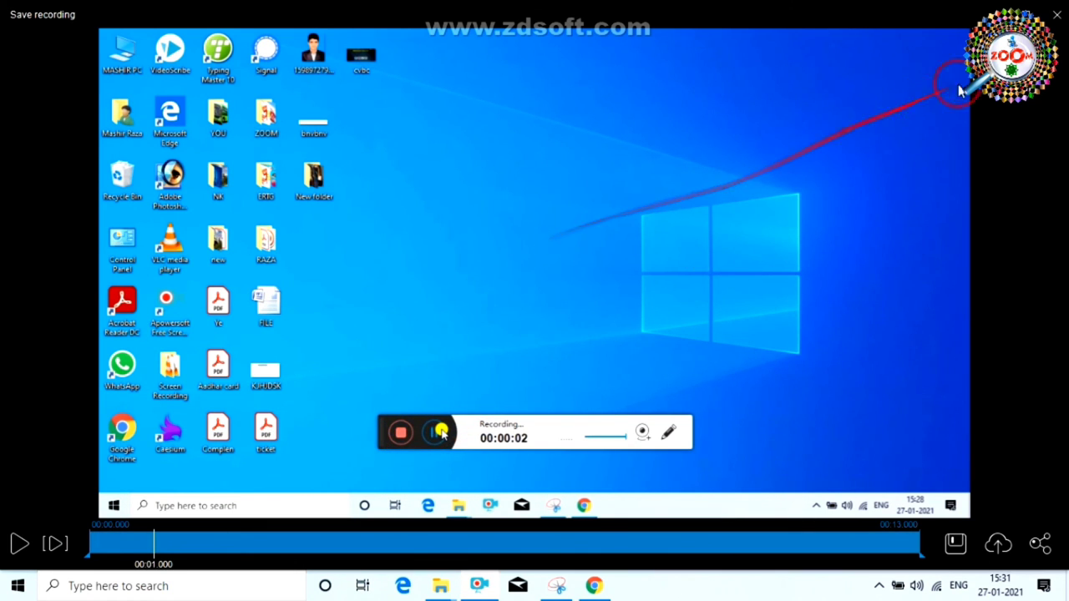
left_click(1059, 17)
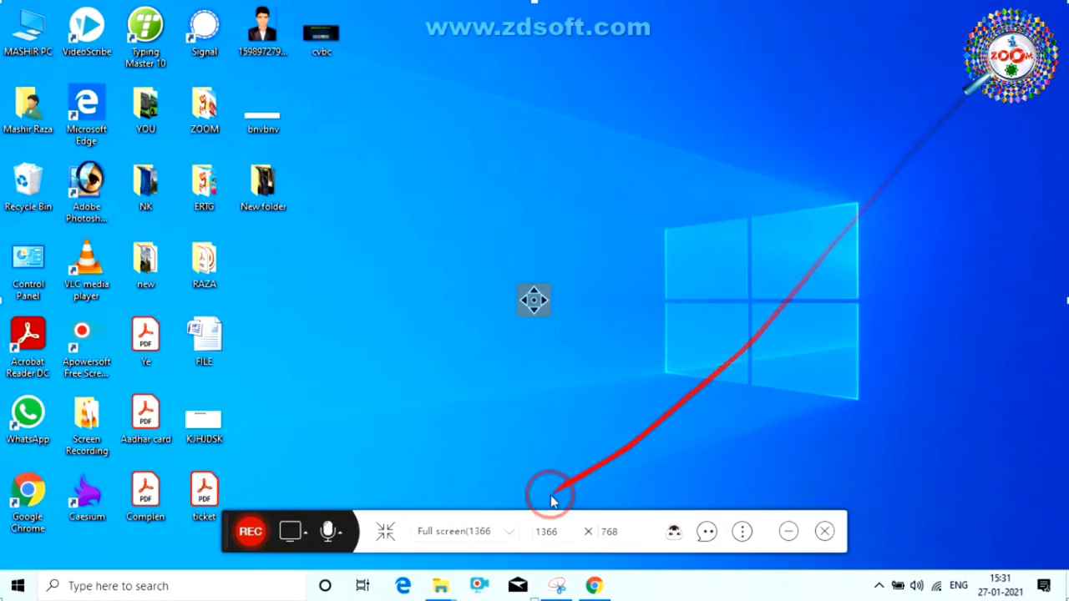